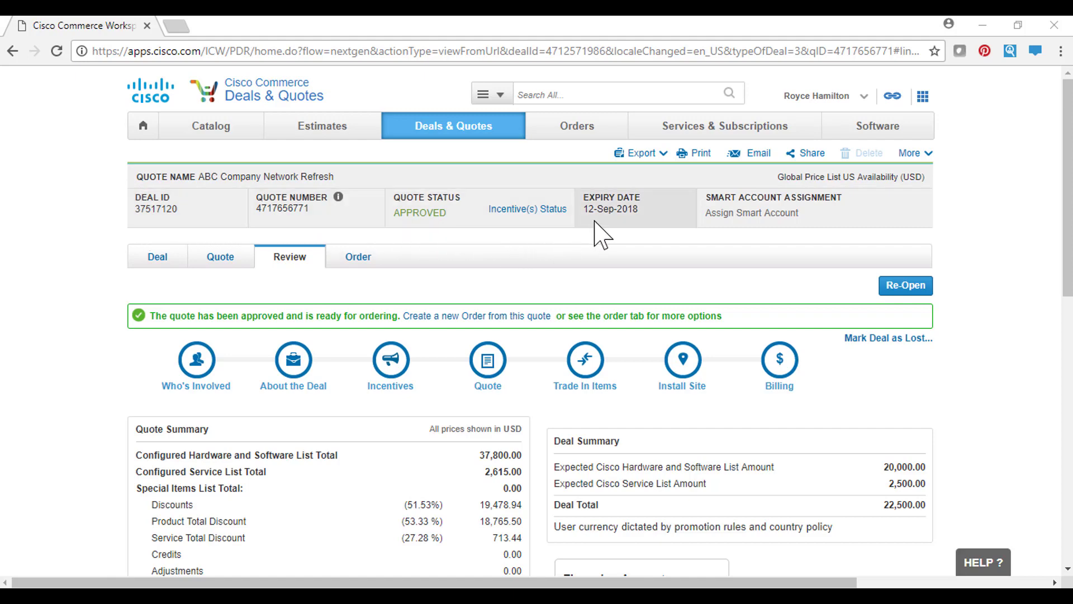
Review the approved quote's summary and financing amounts, along with its incentive status, comments, and items and discounts
{"action": "scroll", "coordinate": [602, 235], "scroll_direction": "down", "scroll_amount": 5}
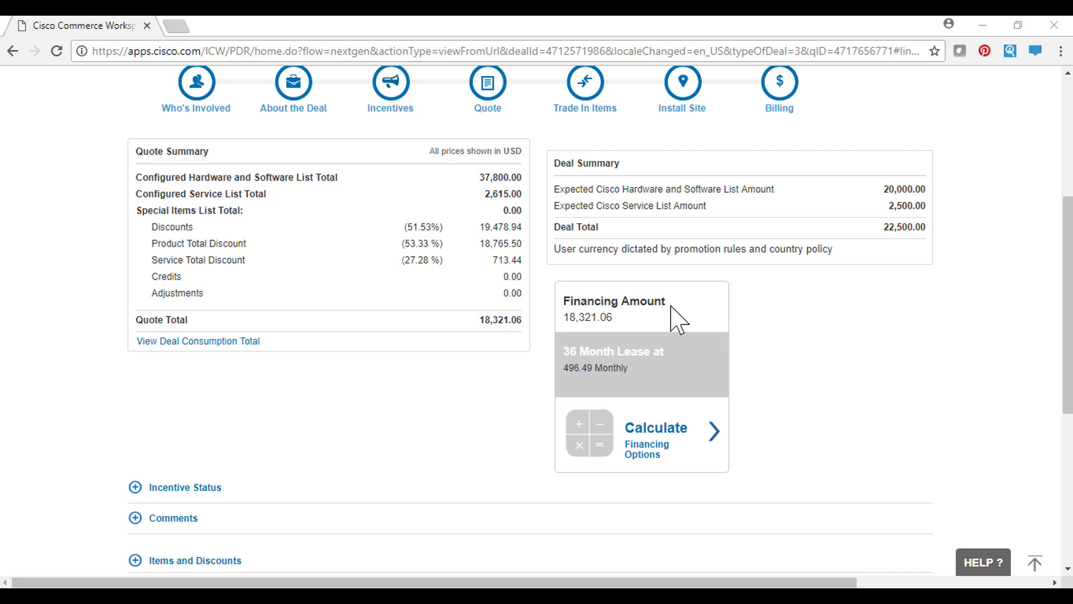
{"action": "scroll", "coordinate": [672, 307], "scroll_direction": "down", "scroll_amount": 6}
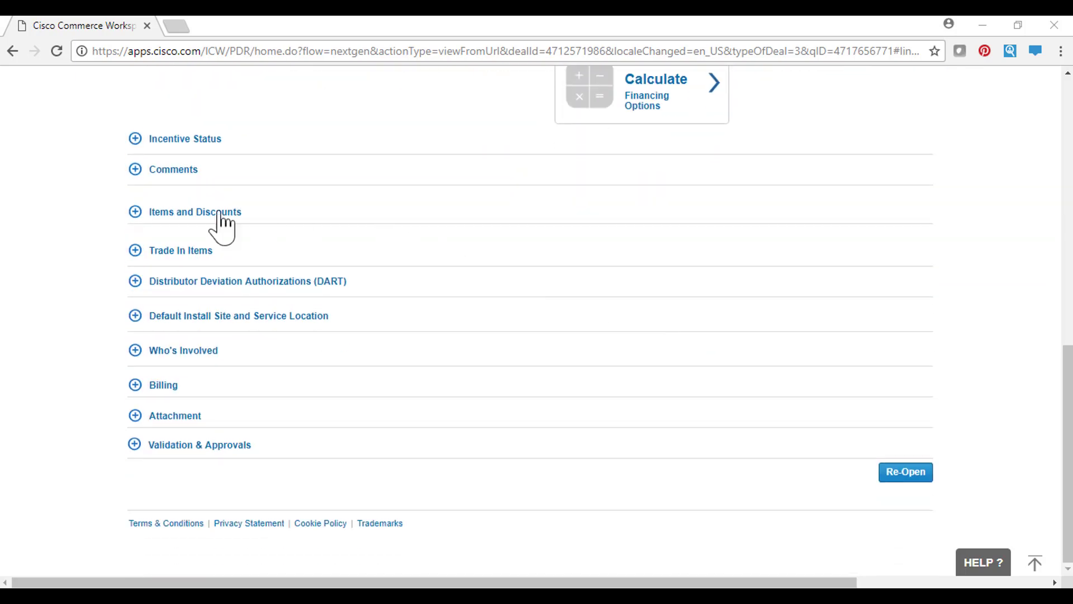
{"action": "left_click", "coordinate": [134, 138]}
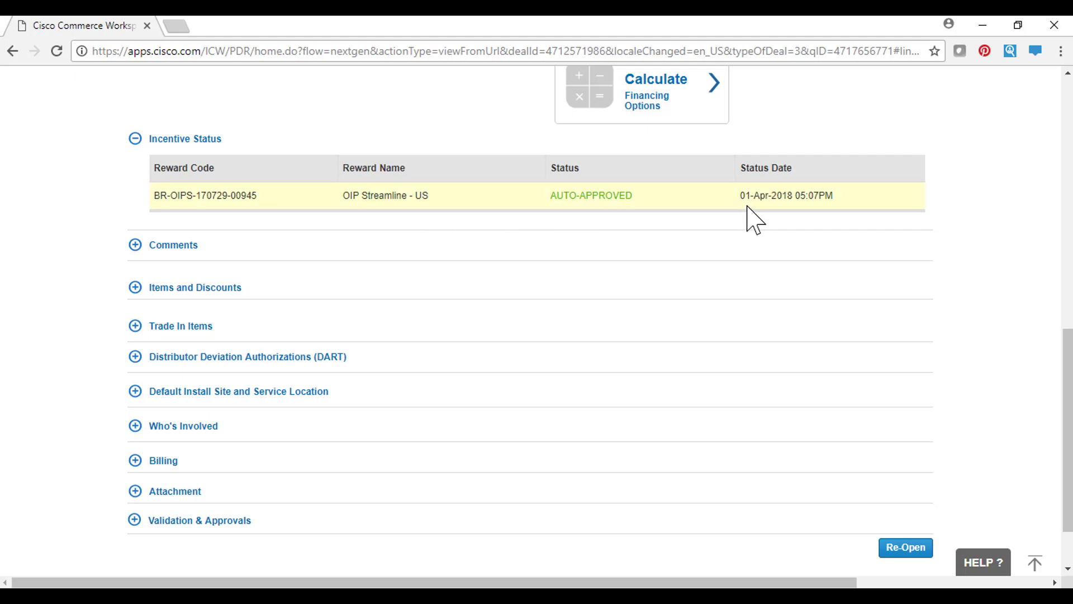
{"action": "left_click", "coordinate": [136, 246]}
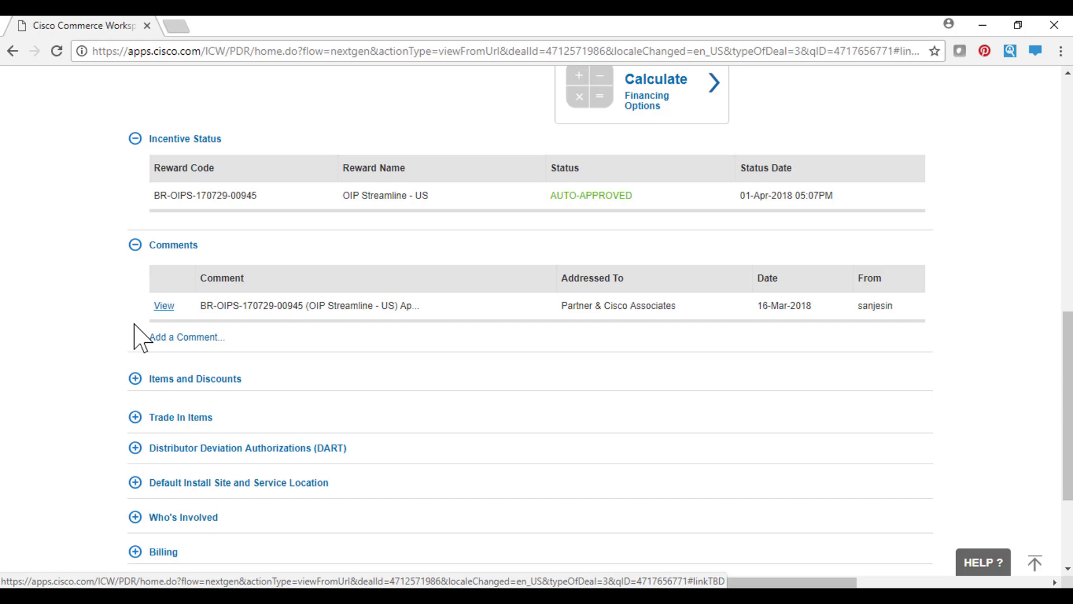
{"action": "scroll", "coordinate": [137, 338], "scroll_direction": "down", "scroll_amount": 3}
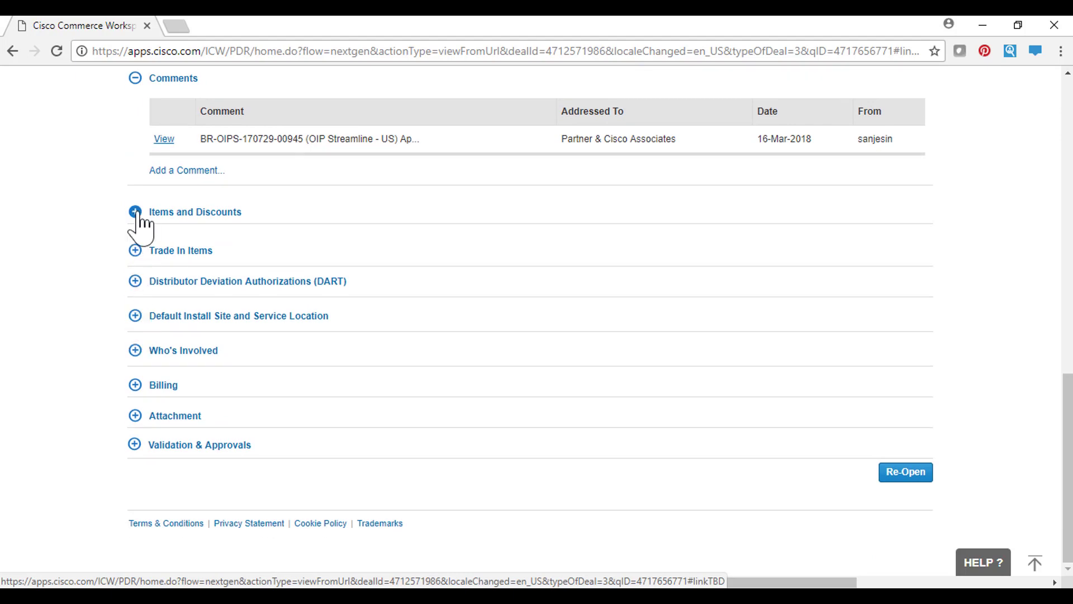
{"action": "left_click", "coordinate": [135, 212]}
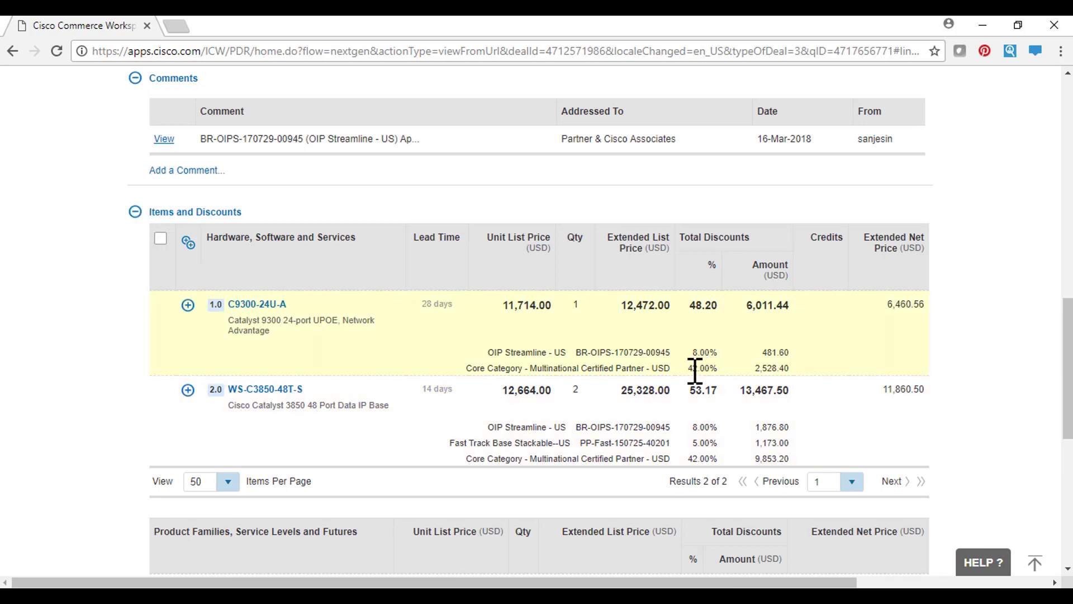
{"action": "scroll", "coordinate": [695, 371], "scroll_direction": "down", "scroll_amount": 8}
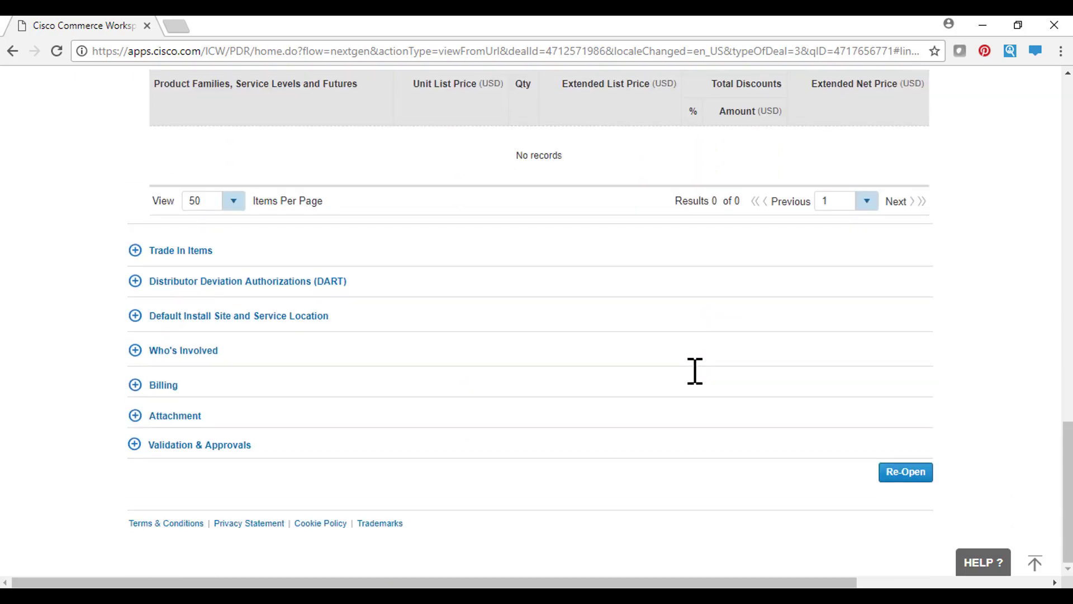
Examine the quote's trade-in items, distributor deviation authorizations, default install site and service location, and the parties involved
{"action": "left_click", "coordinate": [138, 252]}
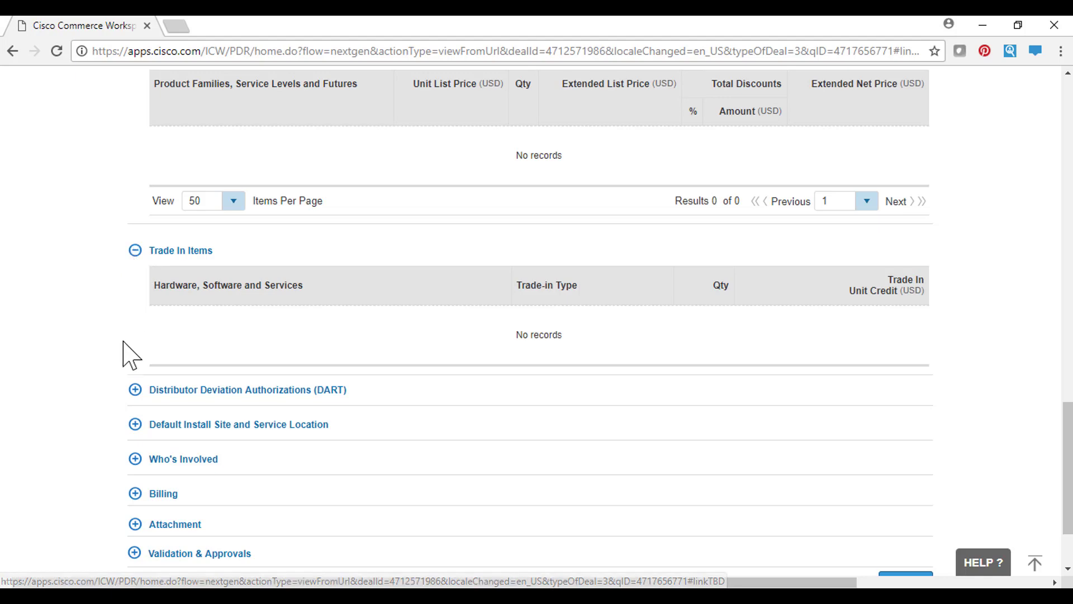
{"action": "left_click", "coordinate": [134, 391]}
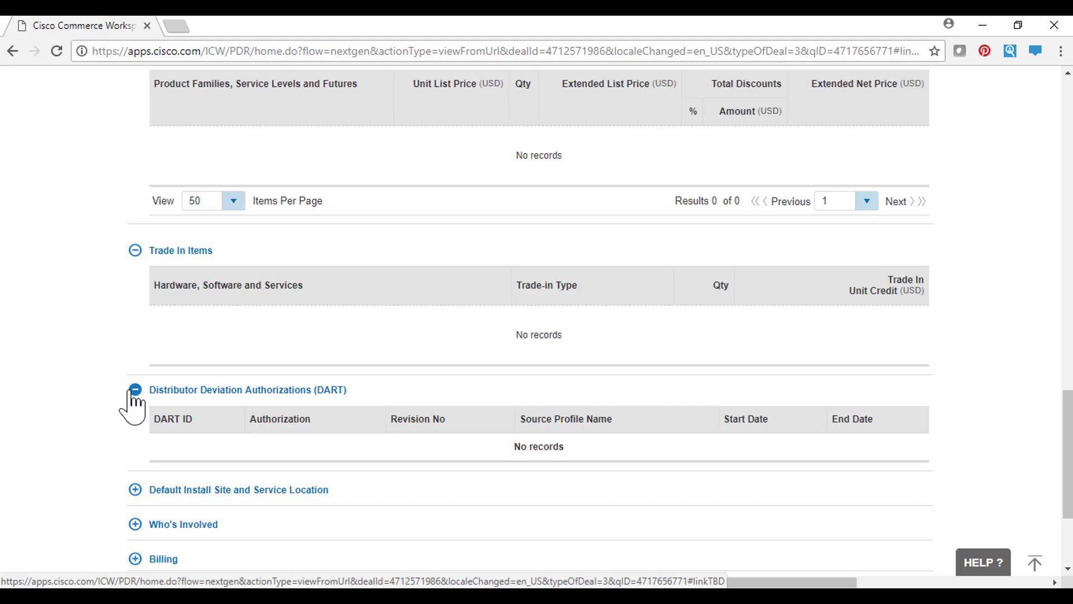
{"action": "left_click", "coordinate": [135, 491]}
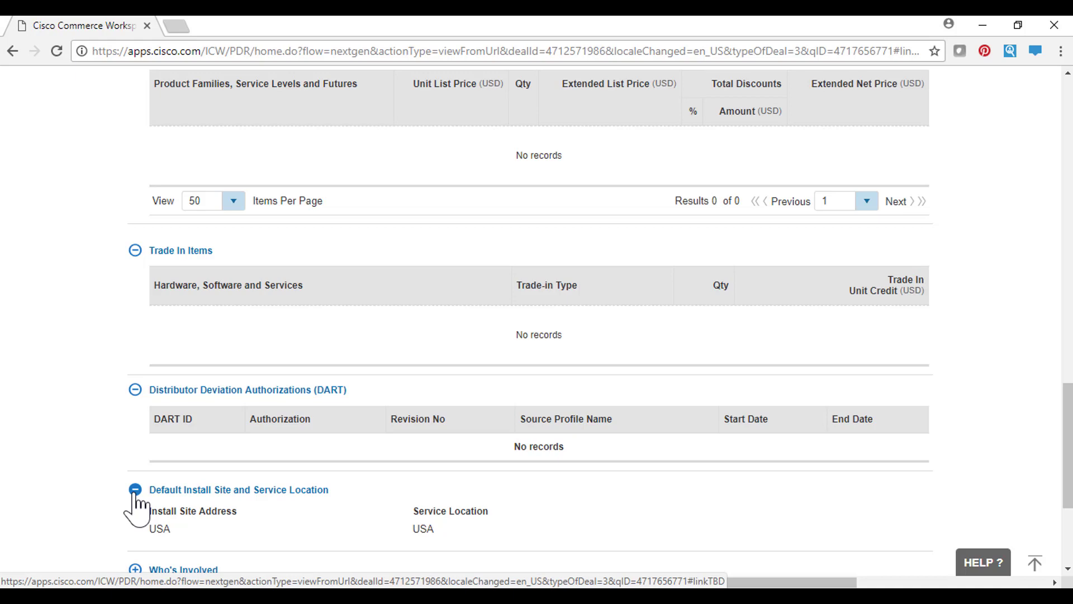
{"action": "scroll", "coordinate": [136, 506], "scroll_direction": "down", "scroll_amount": 4}
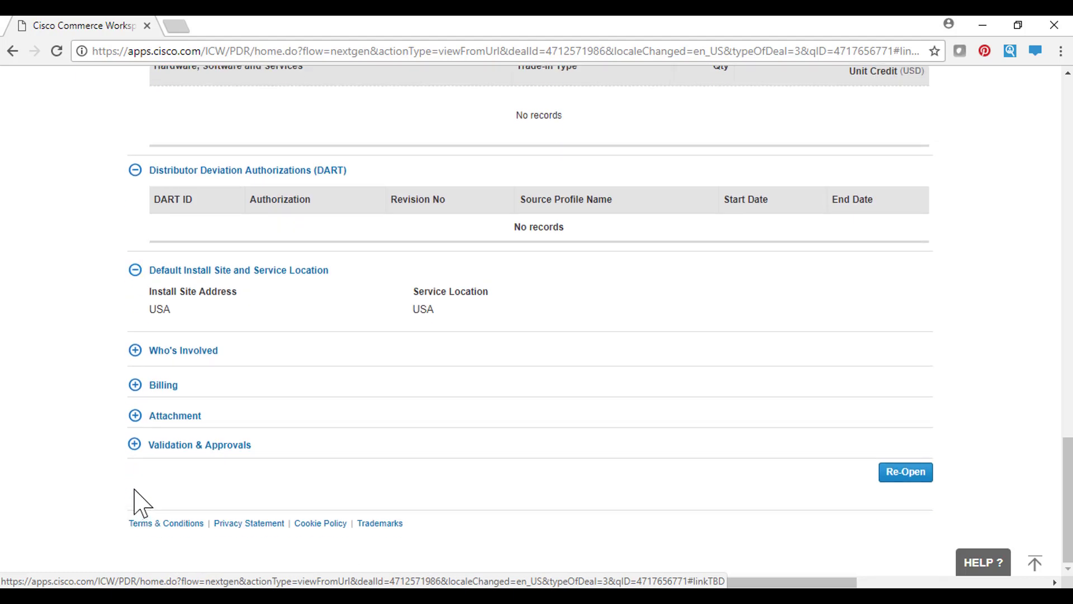
{"action": "left_click", "coordinate": [135, 351]}
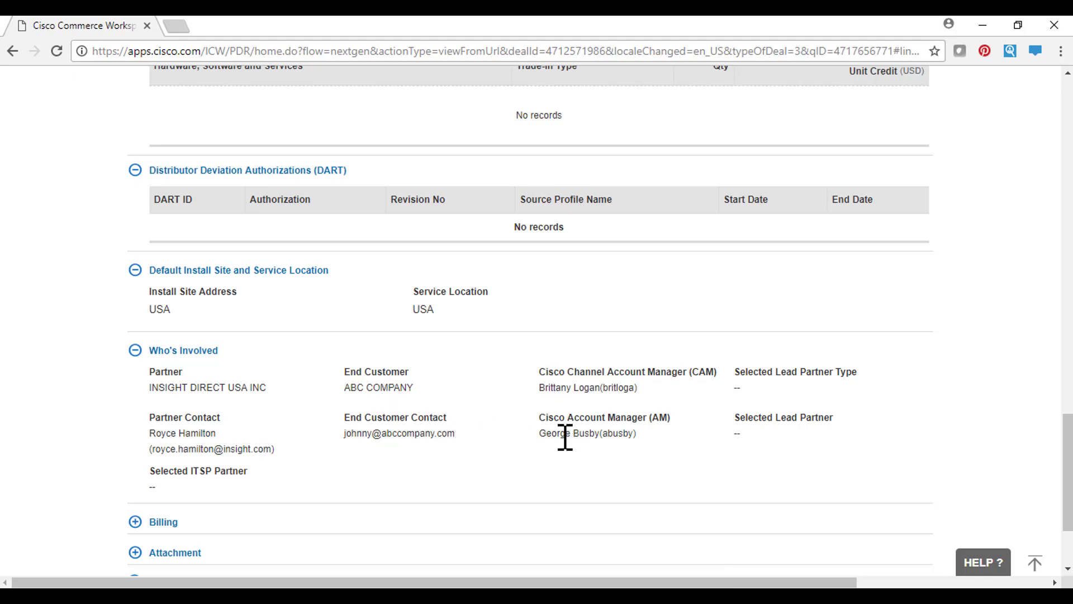
Examine the quote's billing details, attachments, and validation and approval records
{"action": "scroll", "coordinate": [565, 436], "scroll_direction": "down", "scroll_amount": 3}
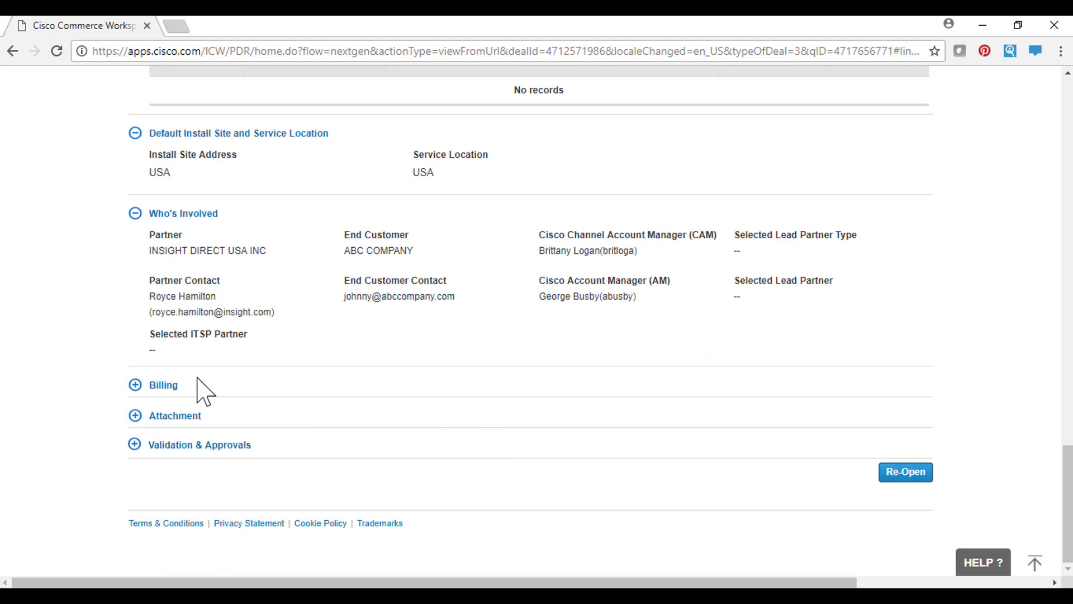
{"action": "left_click", "coordinate": [135, 385]}
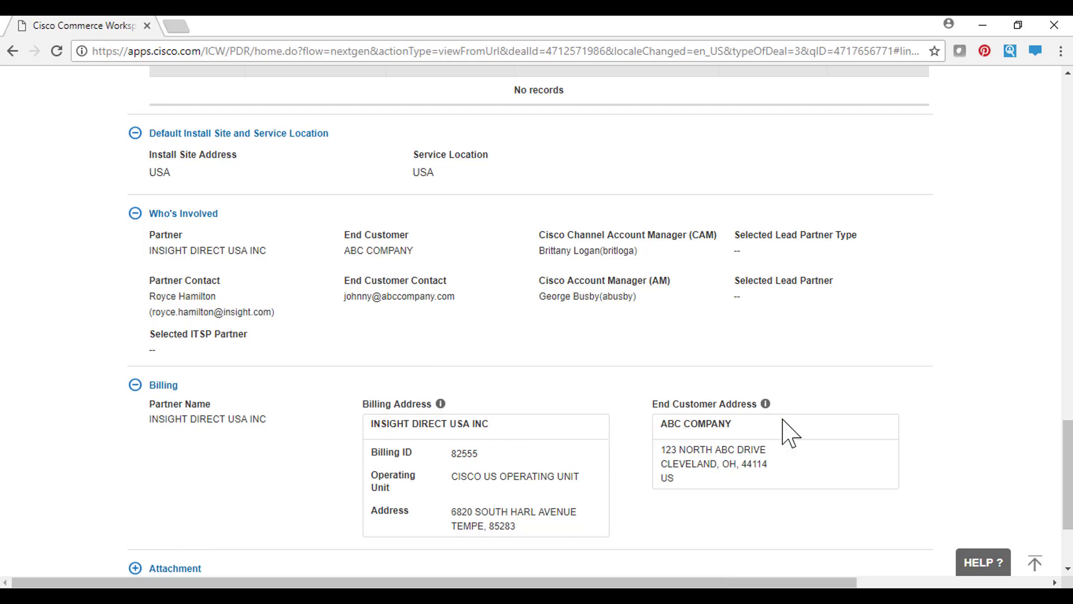
{"action": "scroll", "coordinate": [786, 432], "scroll_direction": "down", "scroll_amount": 3}
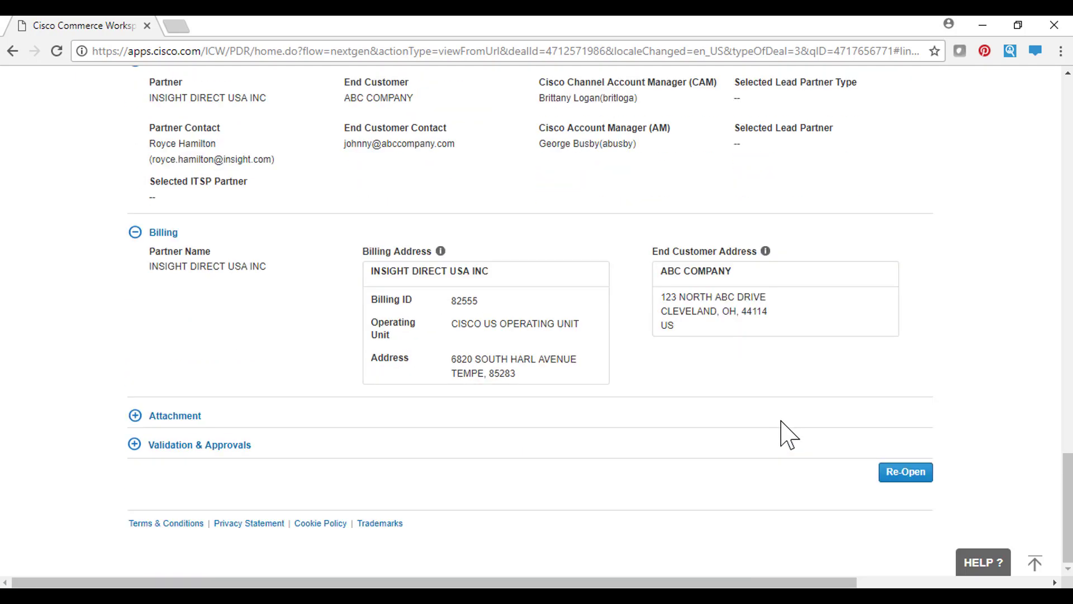
{"action": "left_click", "coordinate": [136, 419]}
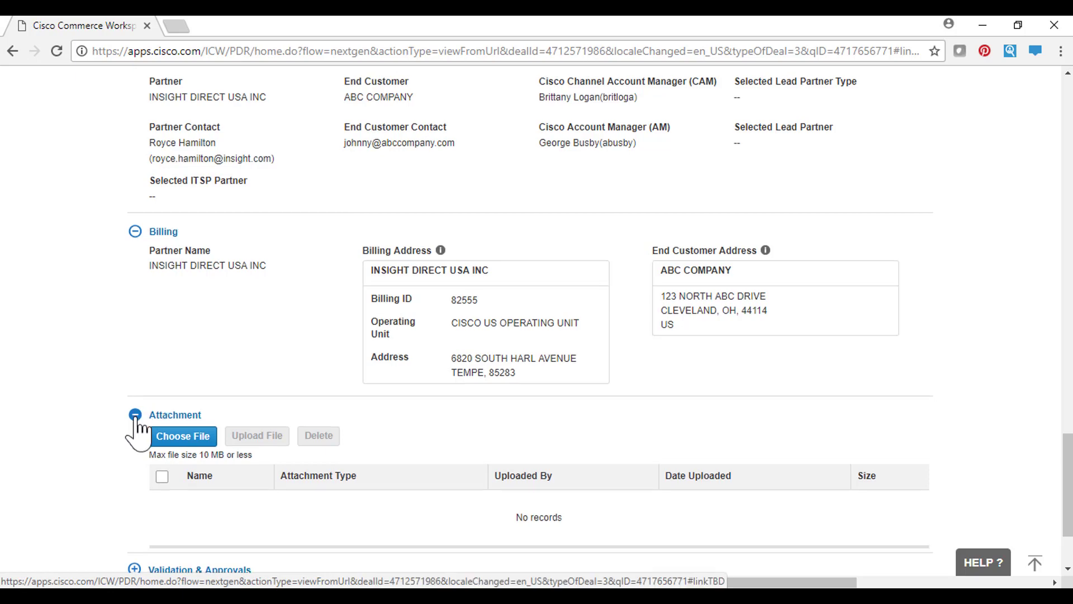
{"action": "scroll", "coordinate": [138, 430], "scroll_direction": "down", "scroll_amount": 3}
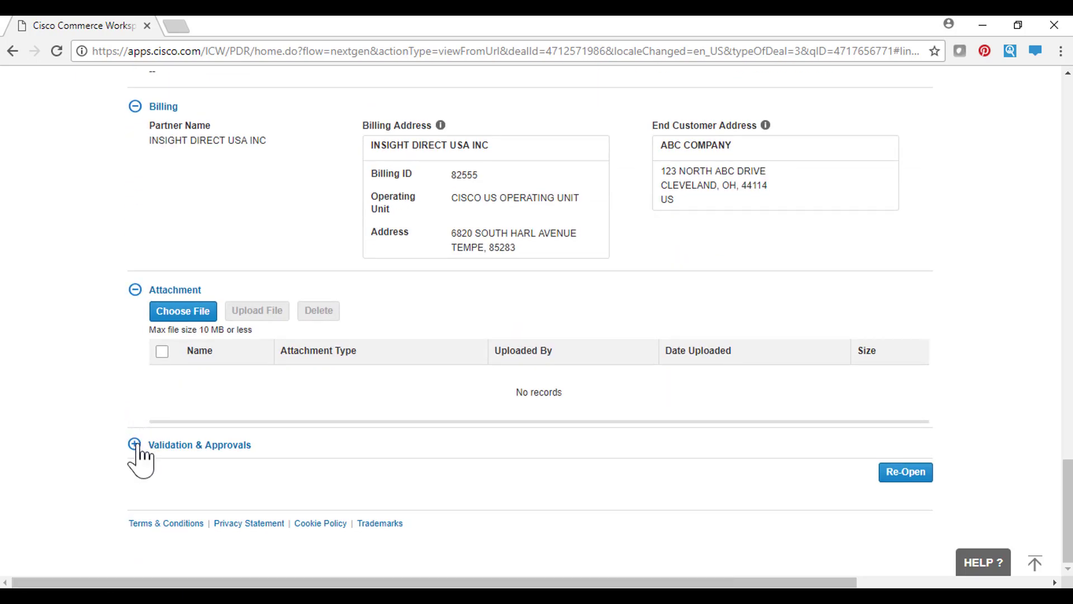
{"action": "left_click", "coordinate": [135, 445]}
{"action": "scroll", "coordinate": [138, 457], "scroll_direction": "down", "scroll_amount": 3}
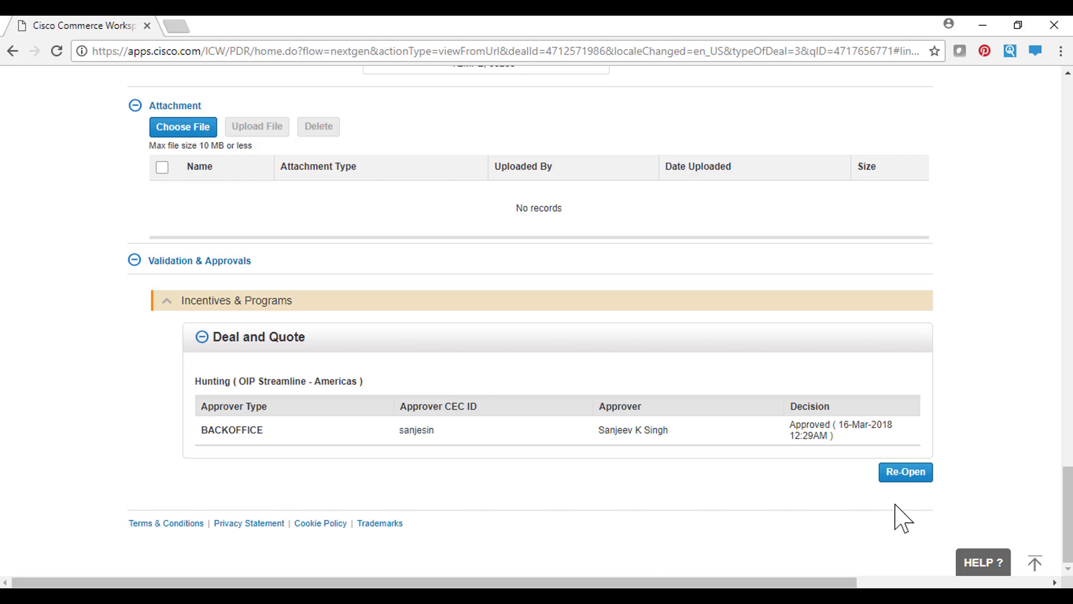
Re-open the approved deal and set the quantity of quote line 1.0, C9300-24U-A, to 2
{"action": "left_click", "coordinate": [899, 477]}
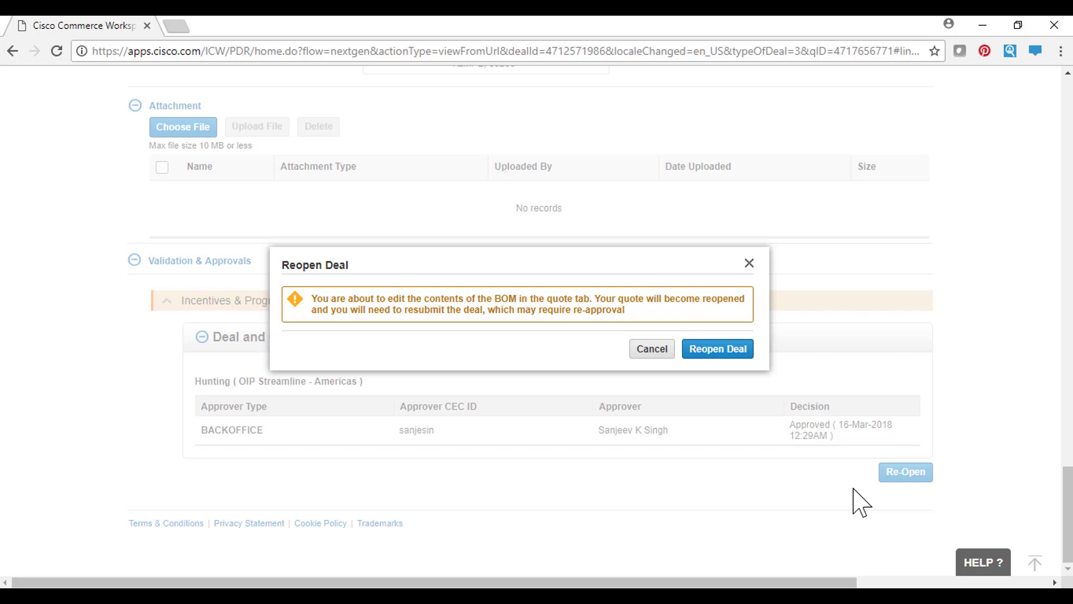
{"action": "left_click", "coordinate": [718, 349]}
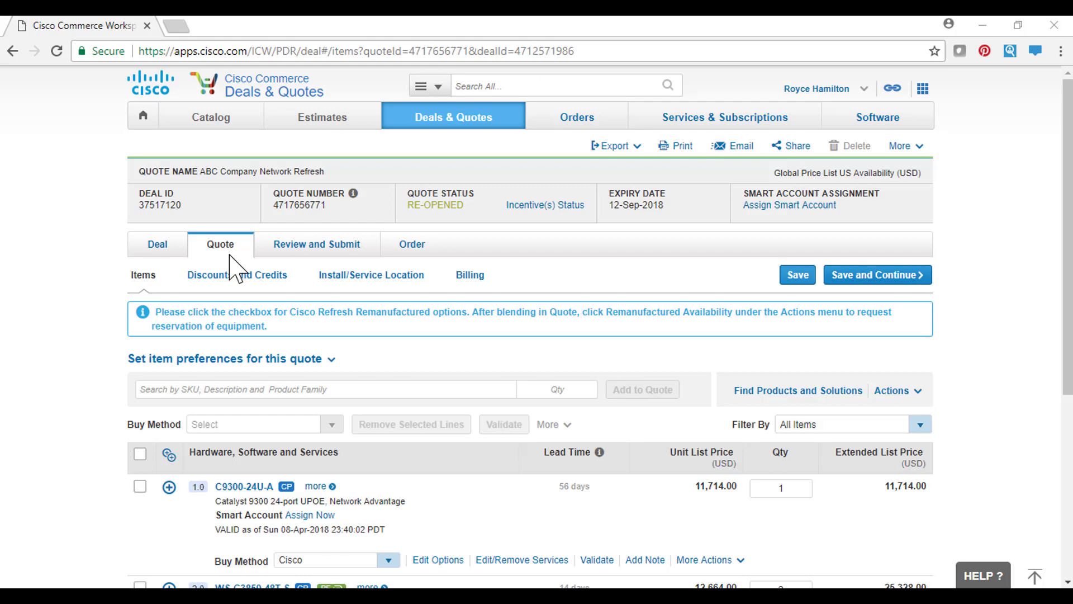
{"action": "scroll", "coordinate": [232, 268], "scroll_direction": "down", "scroll_amount": 5}
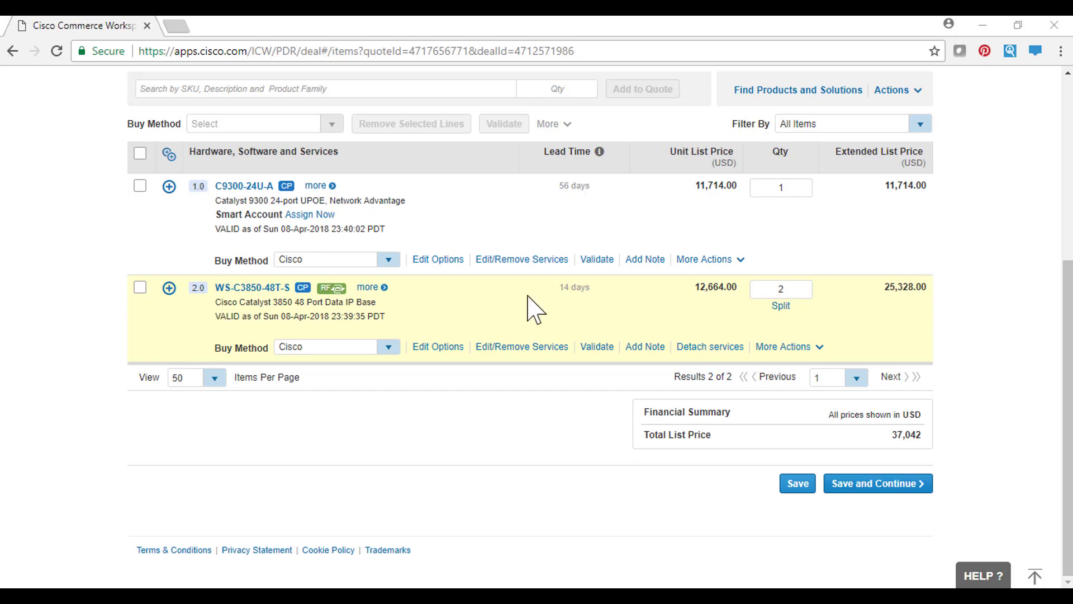
{"action": "double_click", "coordinate": [784, 188]}
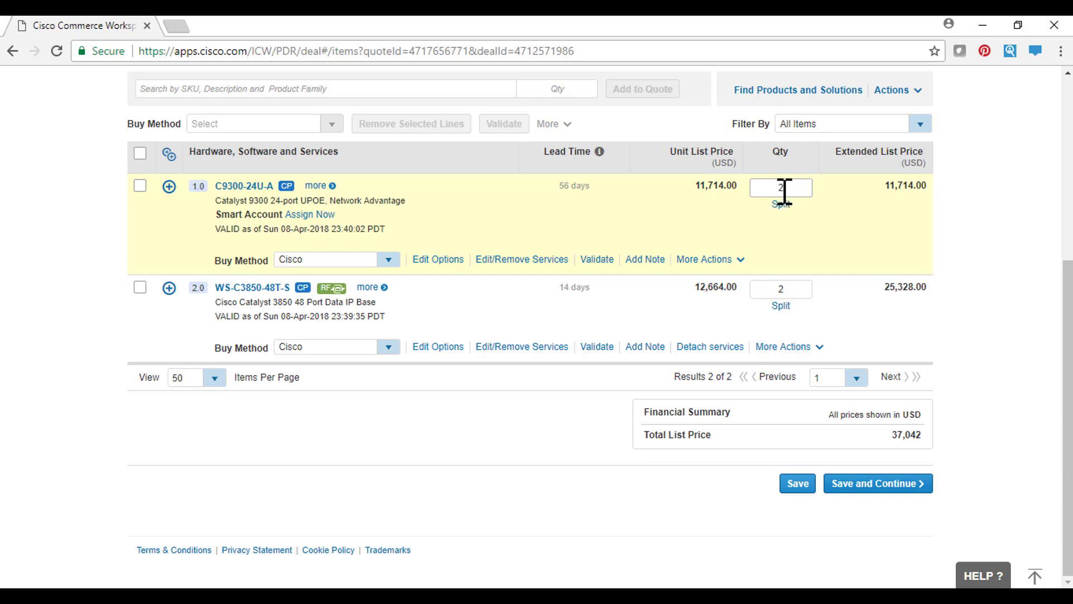
{"action": "type", "text": "2"}
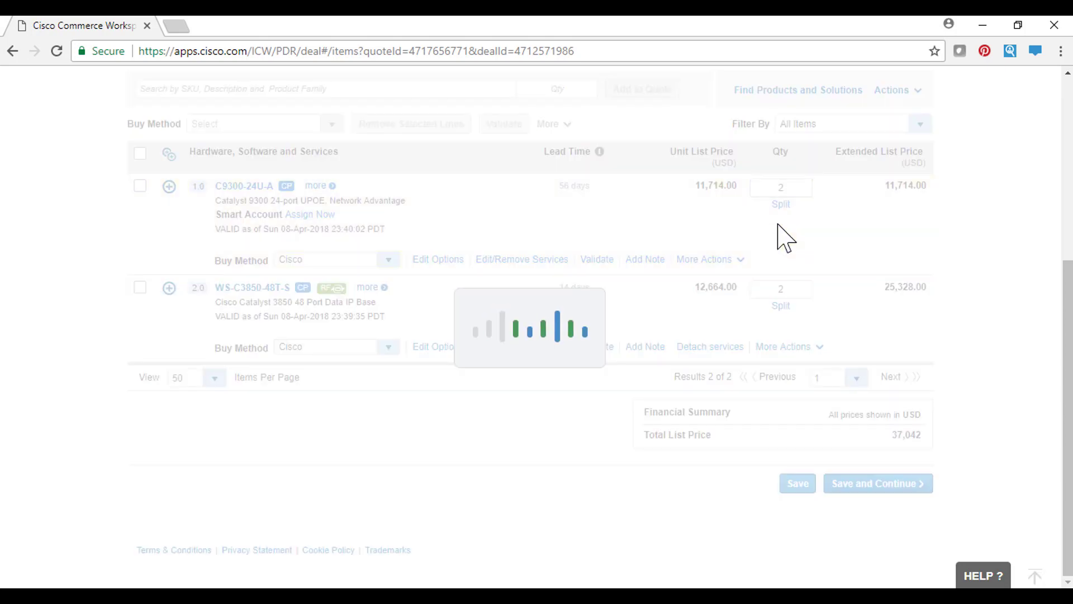
Set the service duration for line 1.0, C9300-24U-A, to 36 months across the entire configuration and check its component lines
{"action": "left_click", "coordinate": [169, 187]}
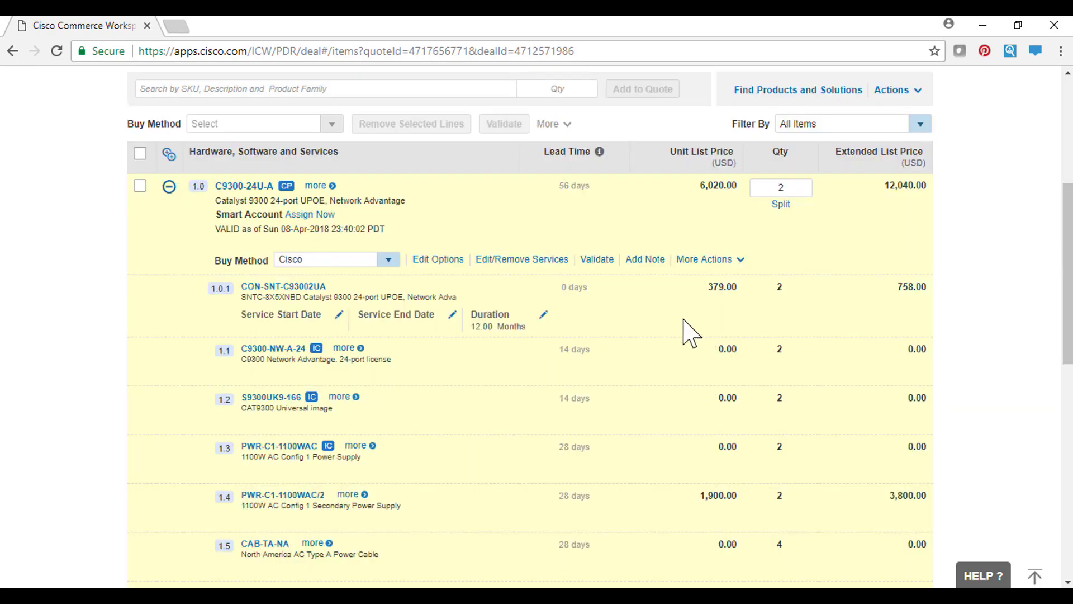
{"action": "scroll", "coordinate": [817, 330], "scroll_direction": "down", "scroll_amount": 2}
{"action": "scroll", "coordinate": [824, 337], "scroll_direction": "down", "scroll_amount": 5}
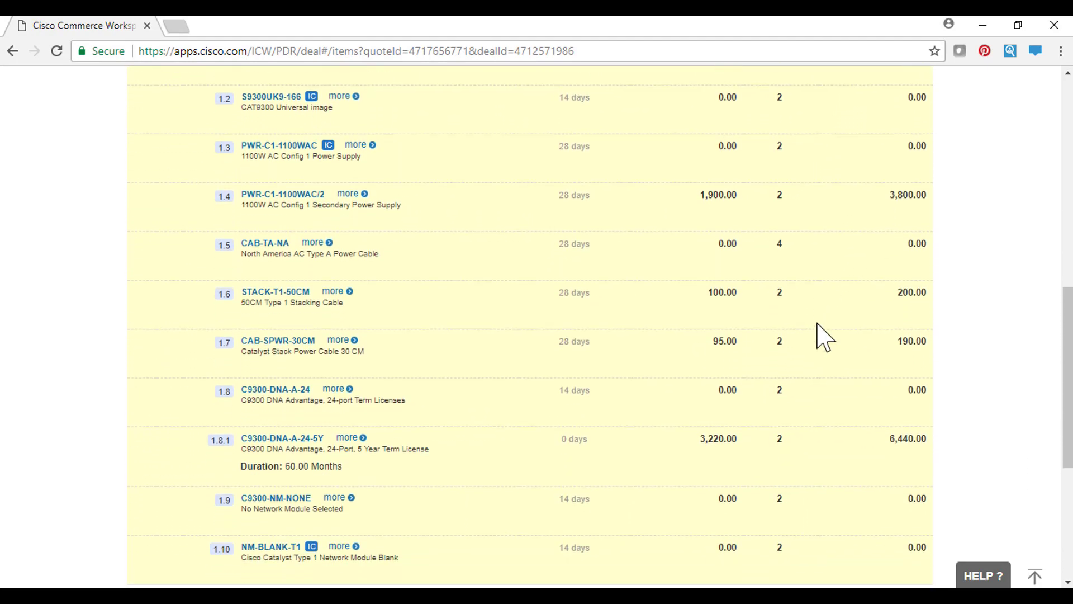
{"action": "scroll", "coordinate": [825, 337], "scroll_direction": "up", "scroll_amount": 7}
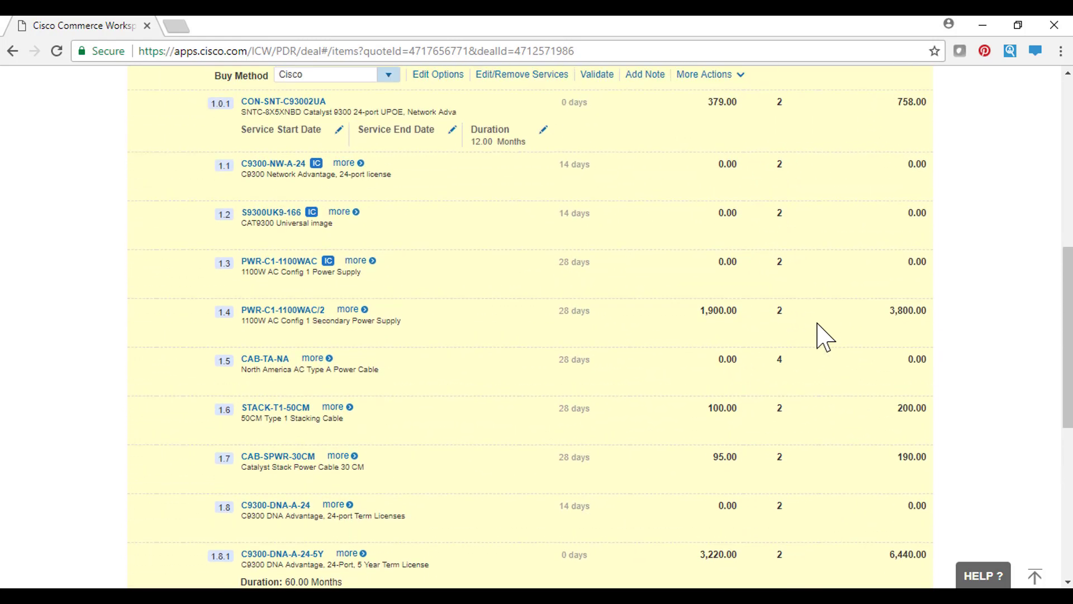
{"action": "scroll", "coordinate": [825, 338], "scroll_direction": "up", "scroll_amount": 1}
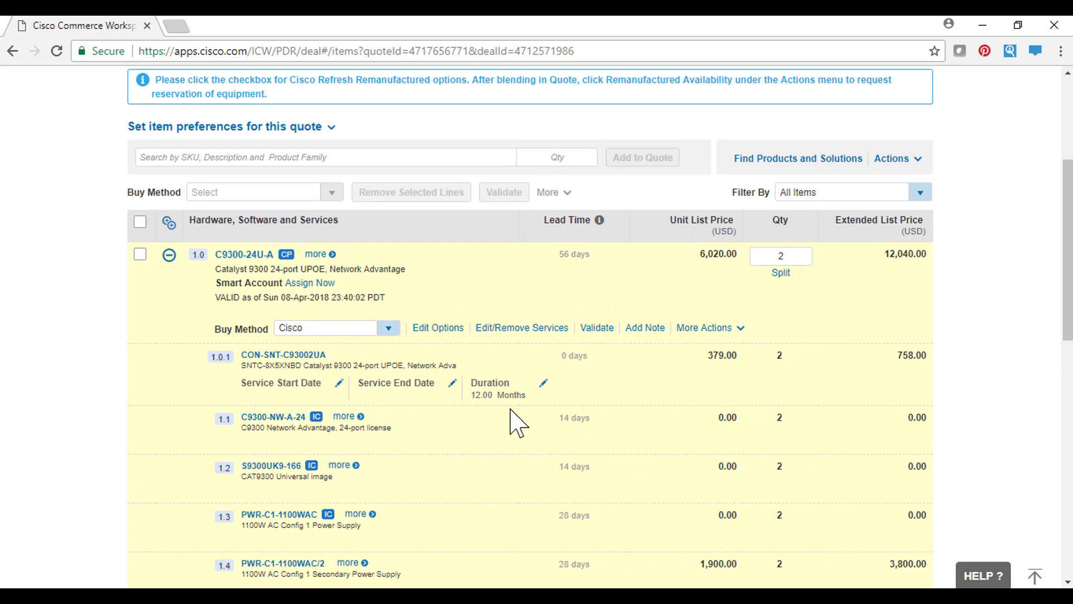
{"action": "left_click", "coordinate": [544, 383]}
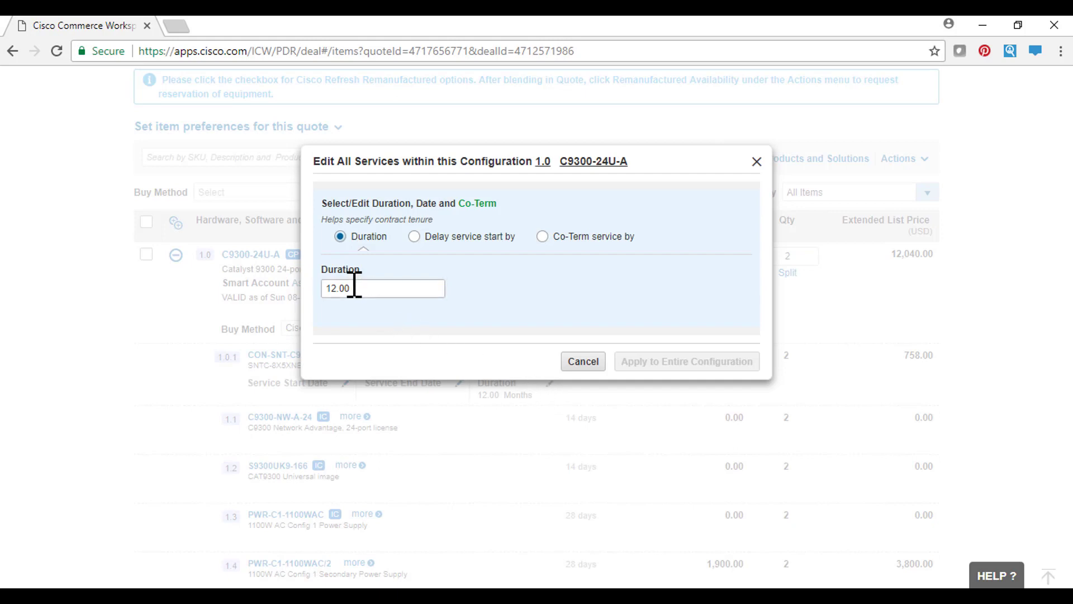
{"action": "left_click_drag", "start_coordinate": [355, 288], "coordinate": [322, 288]}
{"action": "type", "text": "36"}
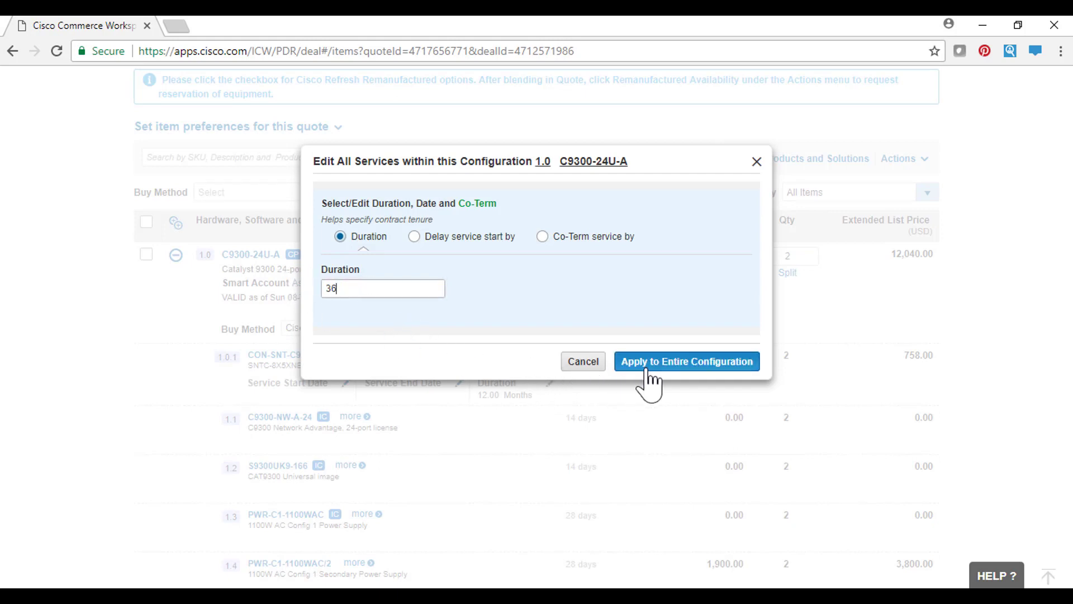
{"action": "left_click", "coordinate": [648, 369]}
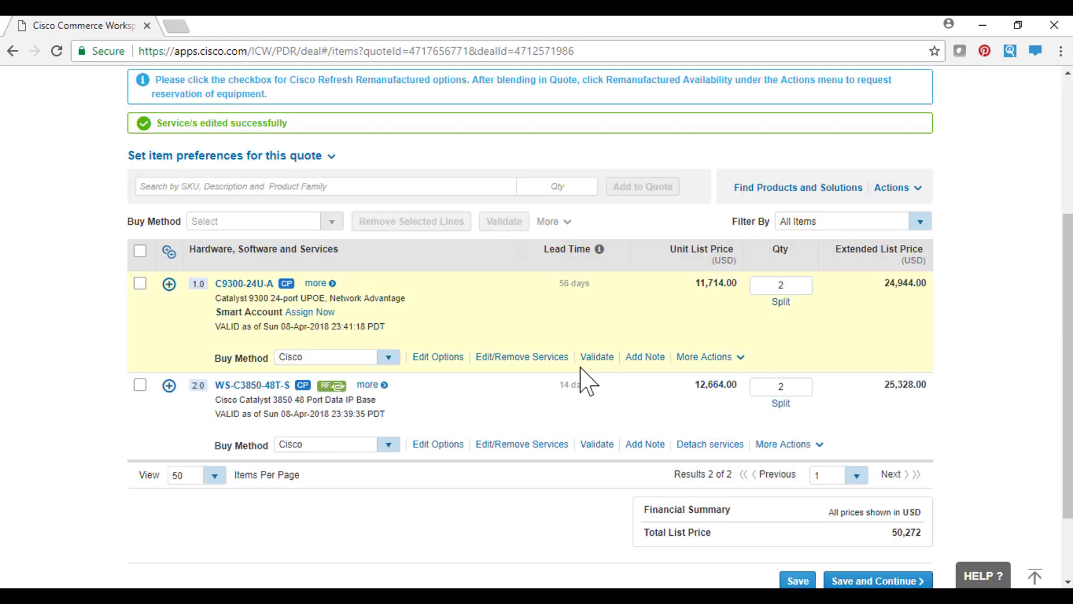
{"action": "left_click", "coordinate": [169, 284]}
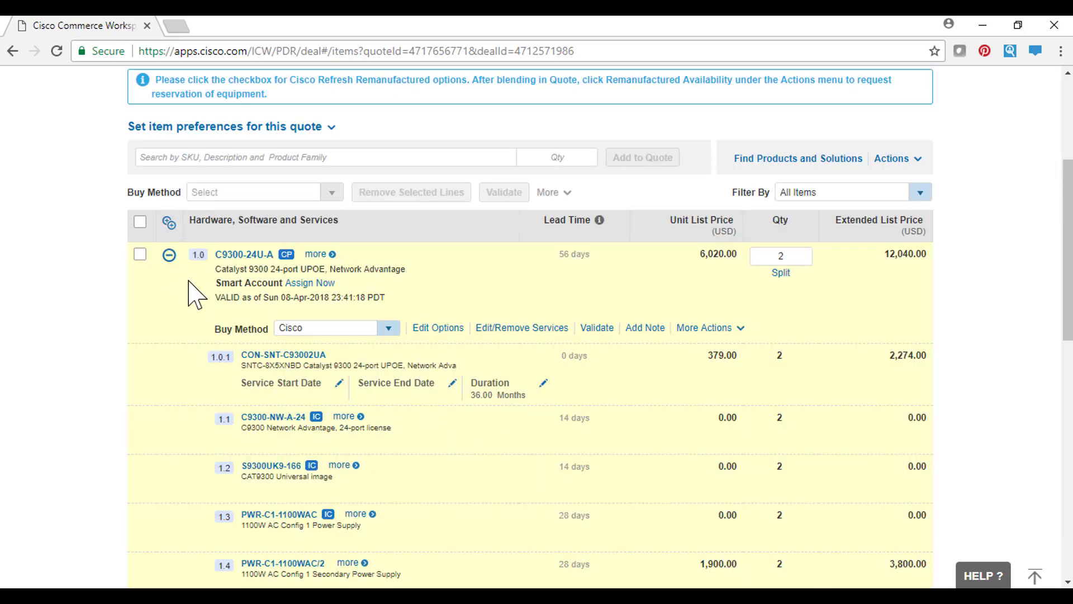
{"action": "left_click", "coordinate": [169, 256]}
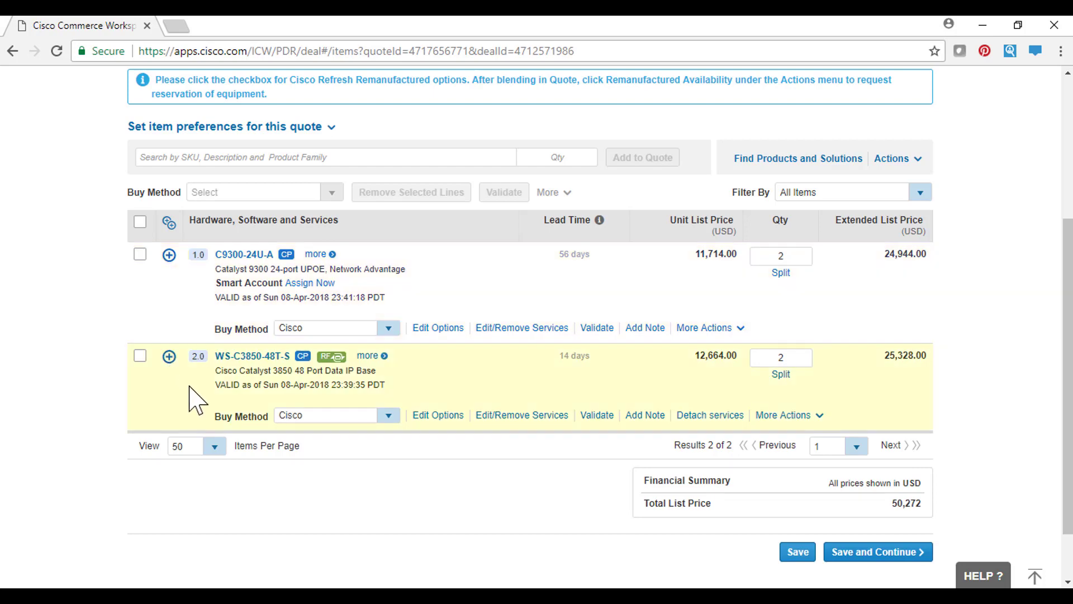
Remove line 2.0, WS-C3850-48T-S, from the quote
{"action": "left_click", "coordinate": [140, 356]}
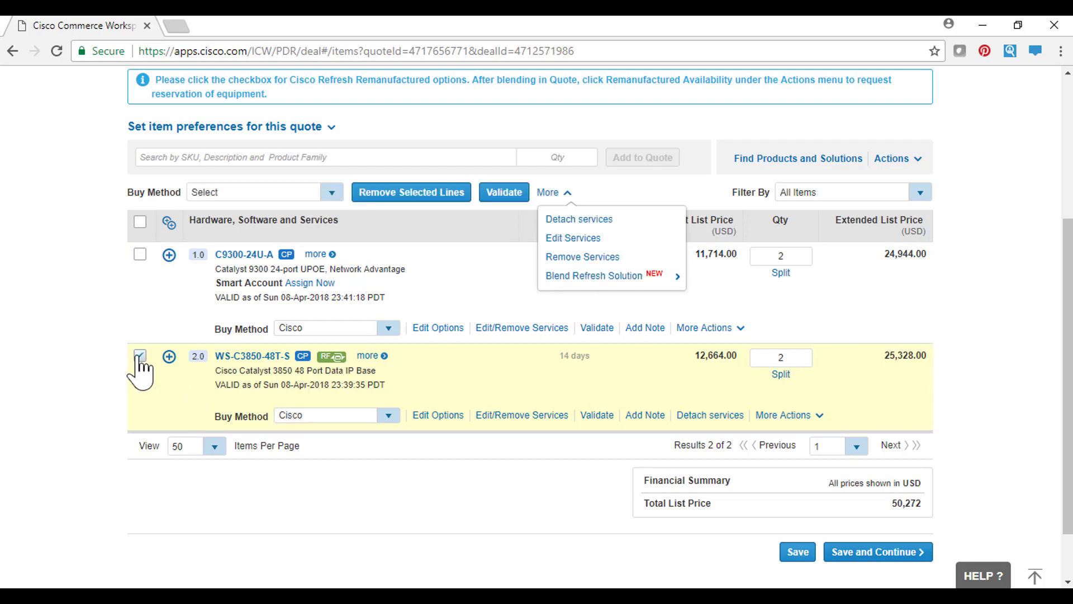
{"action": "left_click", "coordinate": [390, 196]}
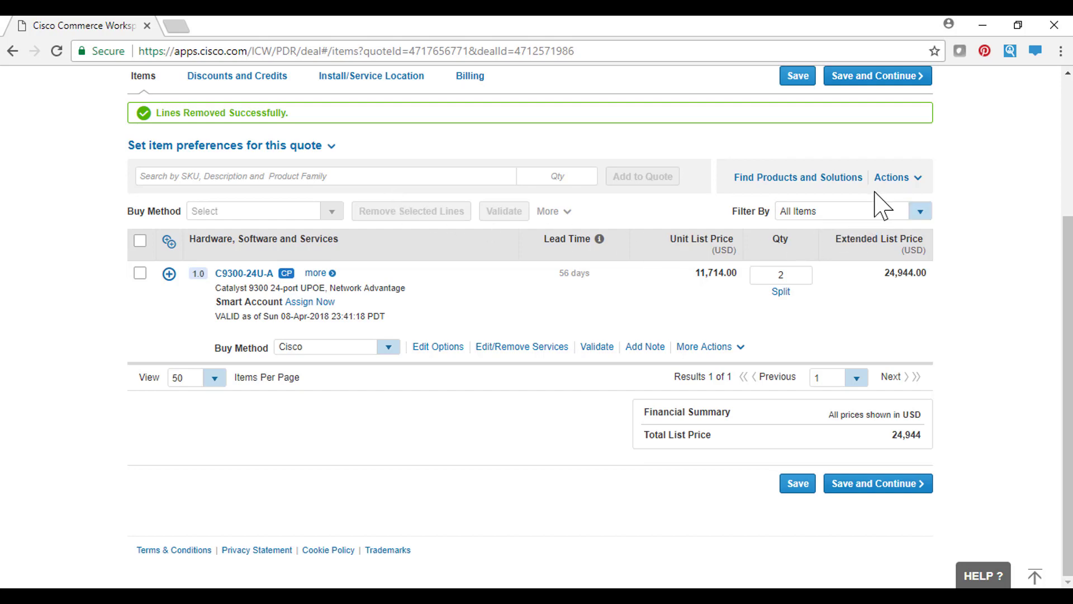
Search the saved estimates created by all users for estimate ID LW80005983WE to import its configuration into the quote
{"action": "left_click", "coordinate": [889, 182]}
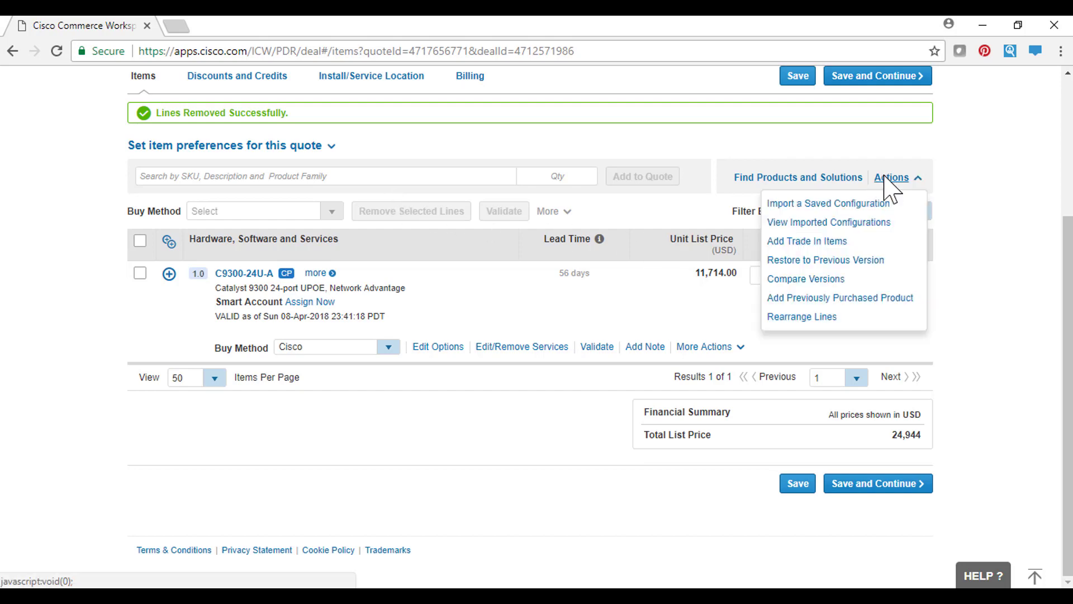
{"action": "left_click", "coordinate": [856, 205]}
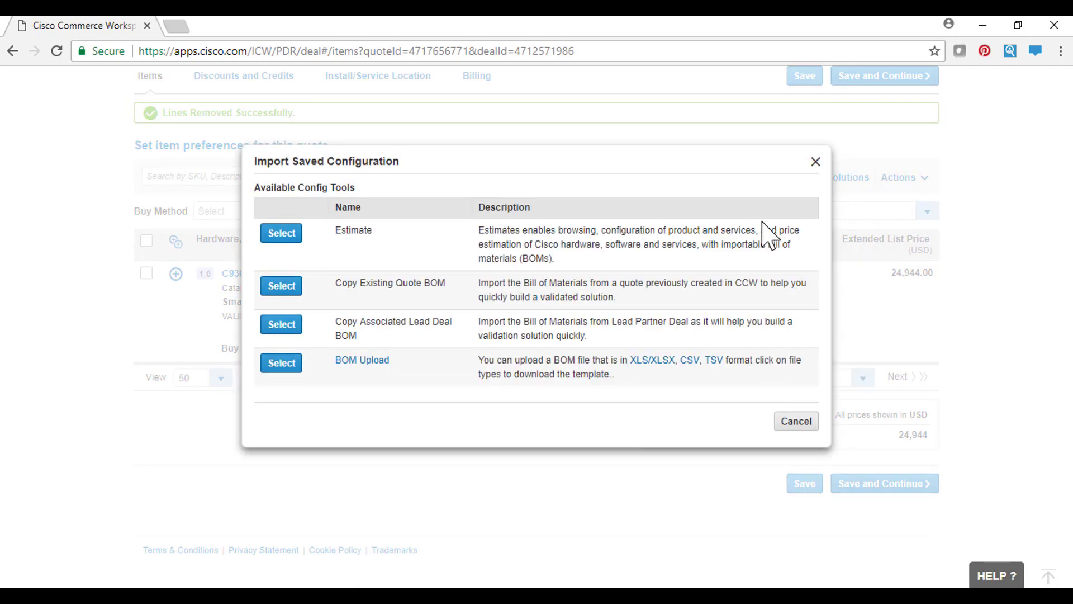
{"action": "left_click", "coordinate": [285, 235]}
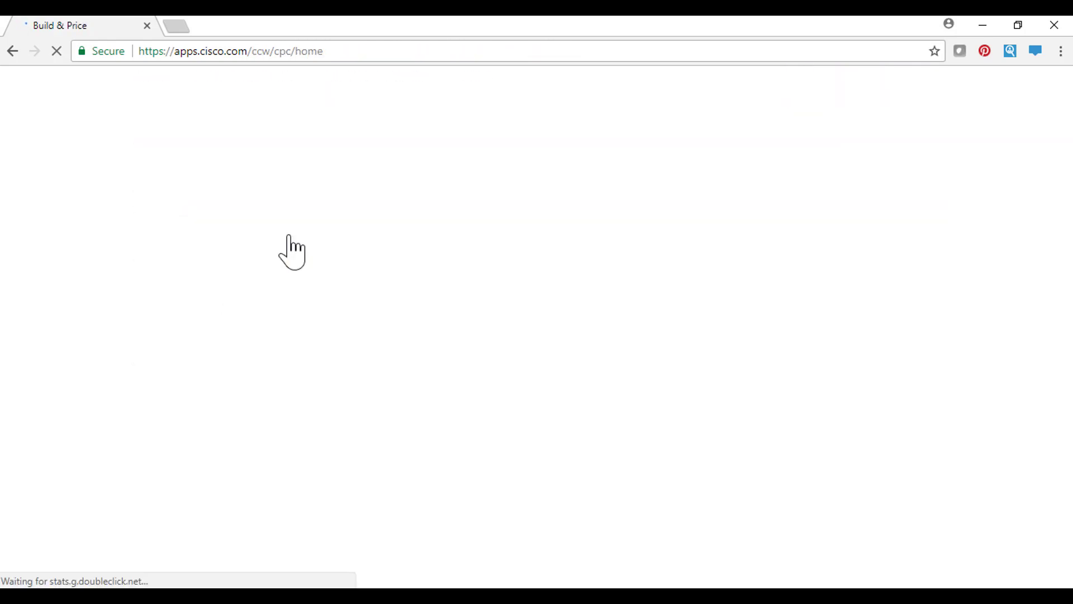
{"action": "left_click", "coordinate": [241, 286]}
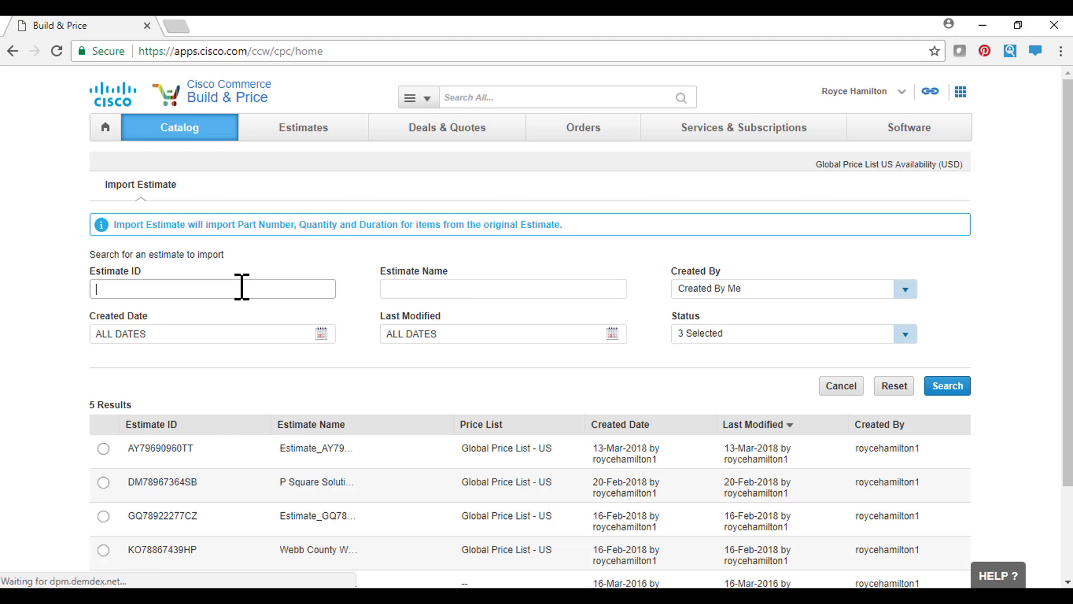
{"action": "type", "text": "LW80005983WE"}
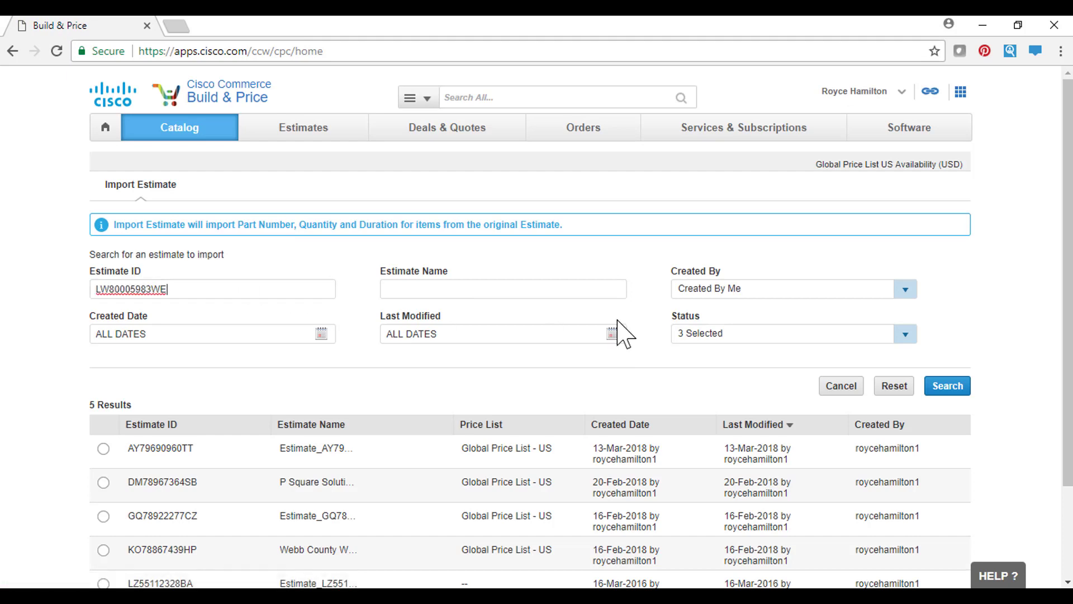
{"action": "left_click", "coordinate": [906, 290]}
{"action": "left_click", "coordinate": [870, 311]}
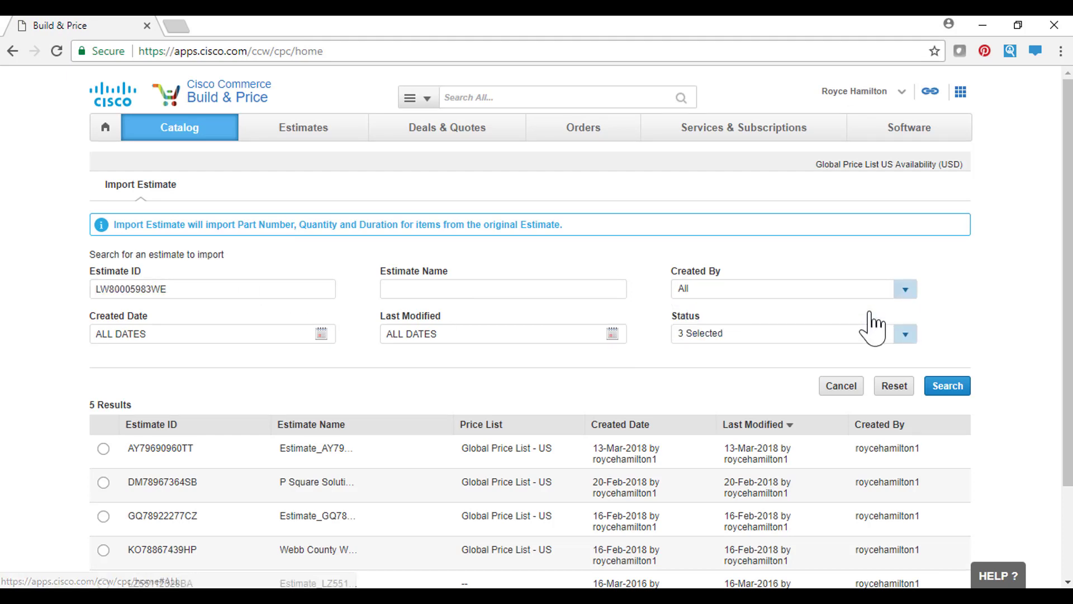
{"action": "left_click", "coordinate": [935, 386]}
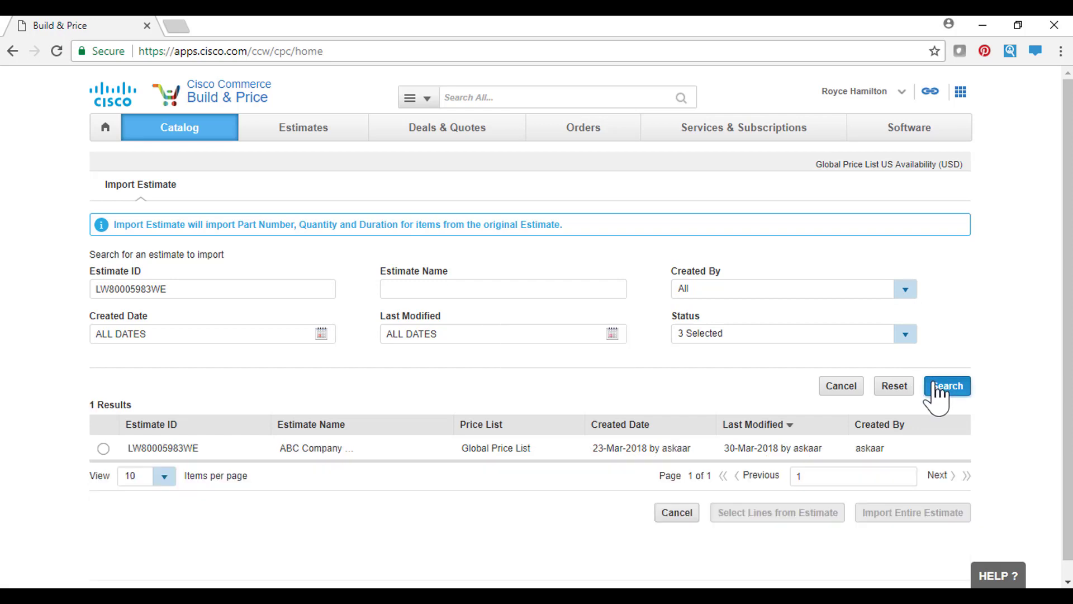
Import the entire found estimate into the quote and check the added line item
{"action": "left_click", "coordinate": [103, 449]}
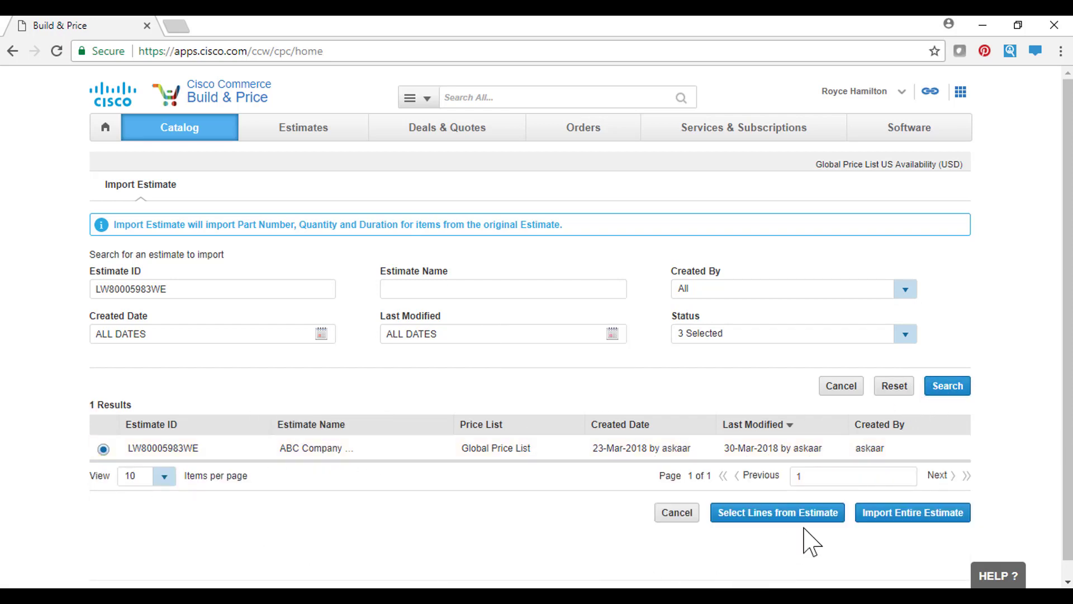
{"action": "left_click", "coordinate": [866, 518]}
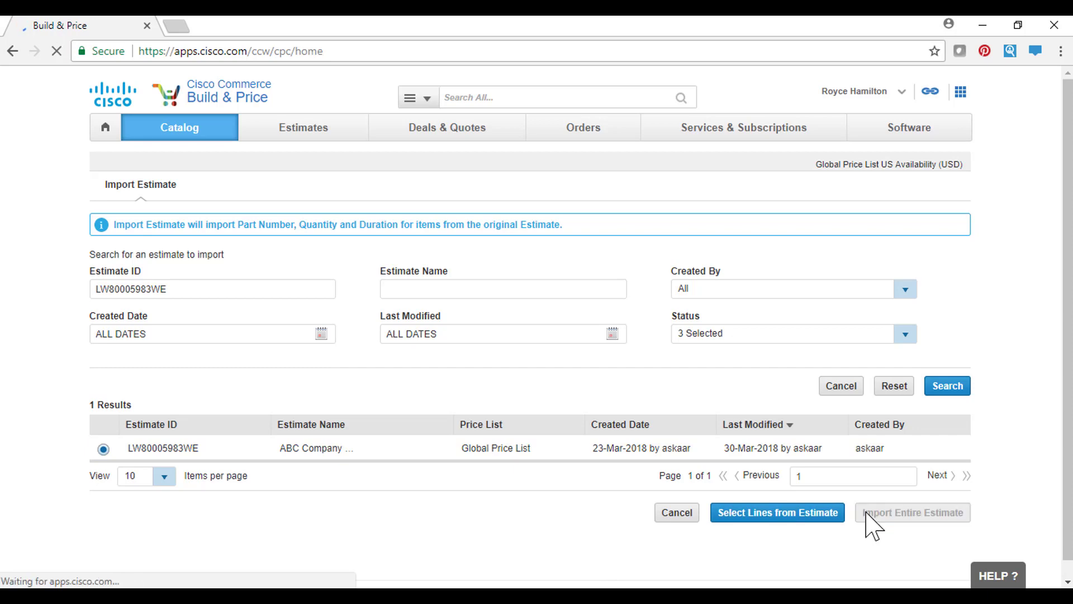
{"action": "scroll", "coordinate": [72, 249], "scroll_direction": "down", "scroll_amount": 6}
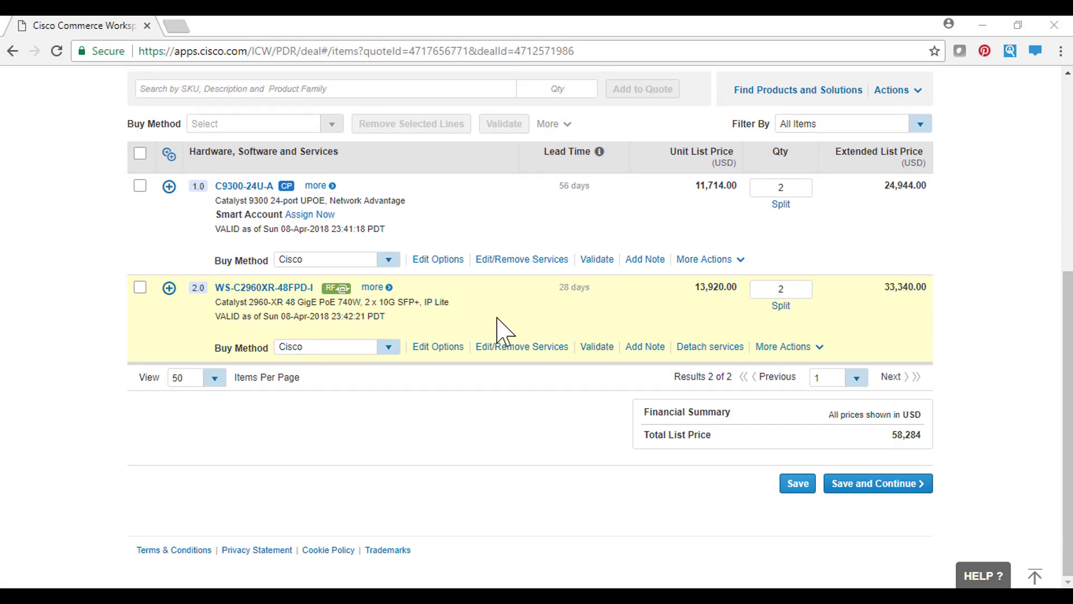
Save the quote's items, proceed past discounts to the review, and check the incentive's submission eligibility
{"action": "left_click", "coordinate": [855, 484]}
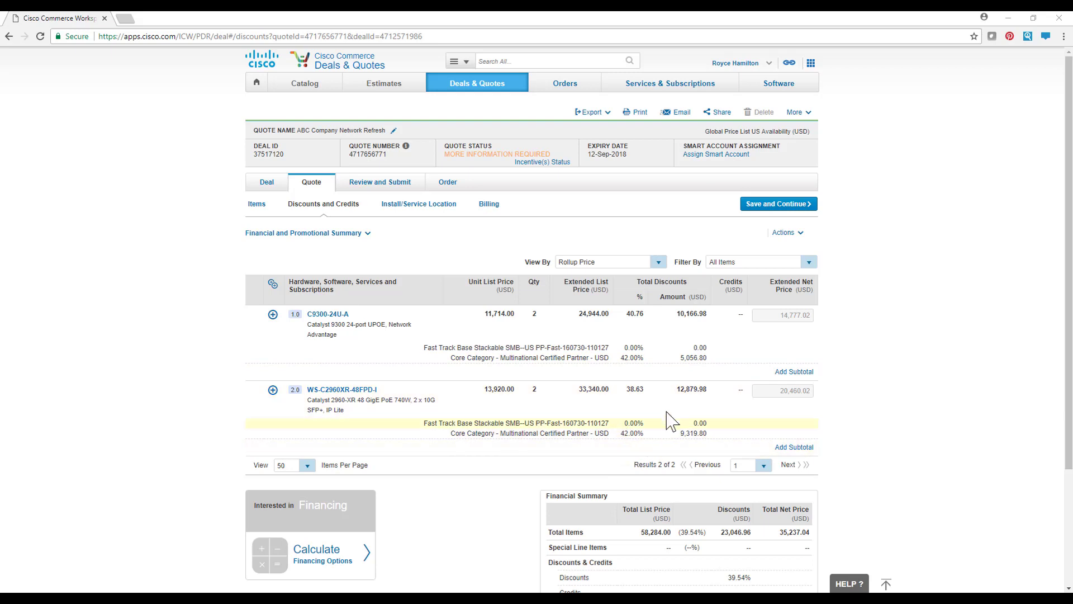
{"action": "left_click", "coordinate": [755, 212]}
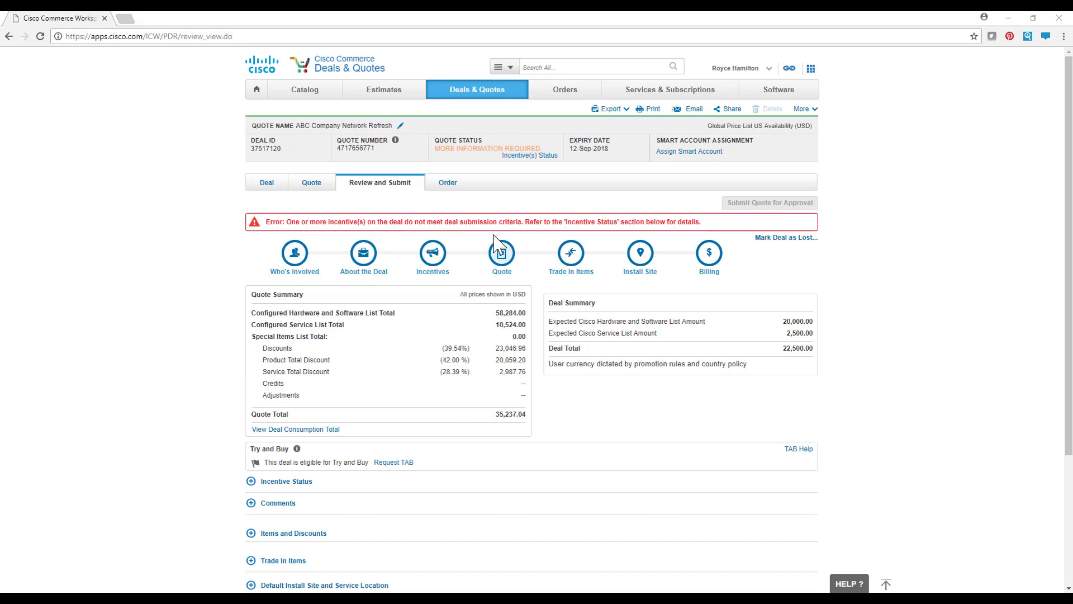
{"action": "left_click", "coordinate": [252, 484]}
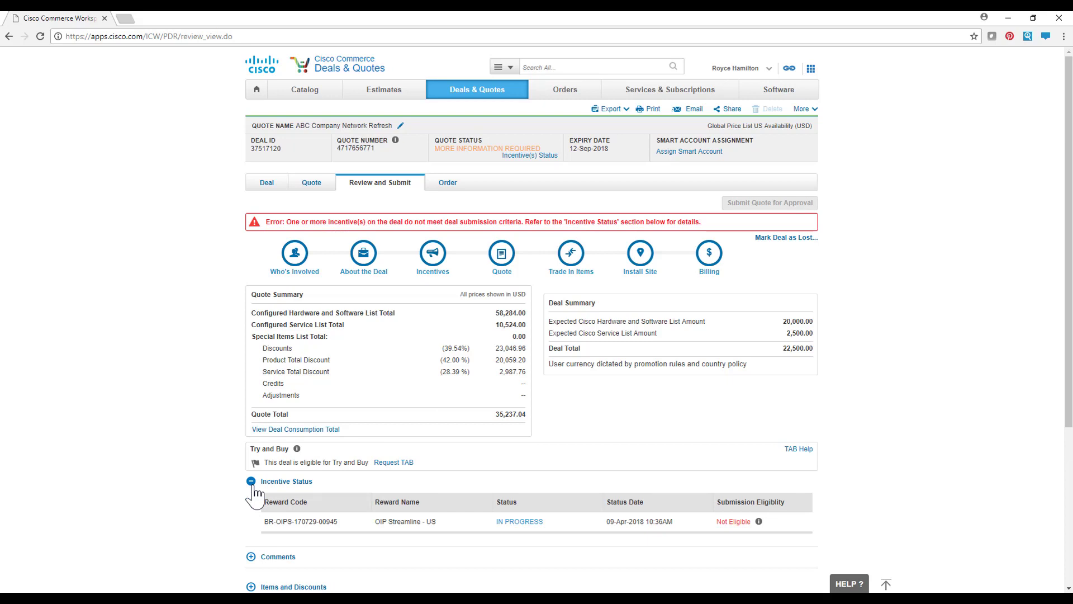
{"action": "mouse_move", "coordinate": [759, 522]}
Set the deal's expected hardware and software list amount to 58000 and service list amount to 10000, accepting the incentive reset
{"action": "left_click", "coordinate": [274, 189]}
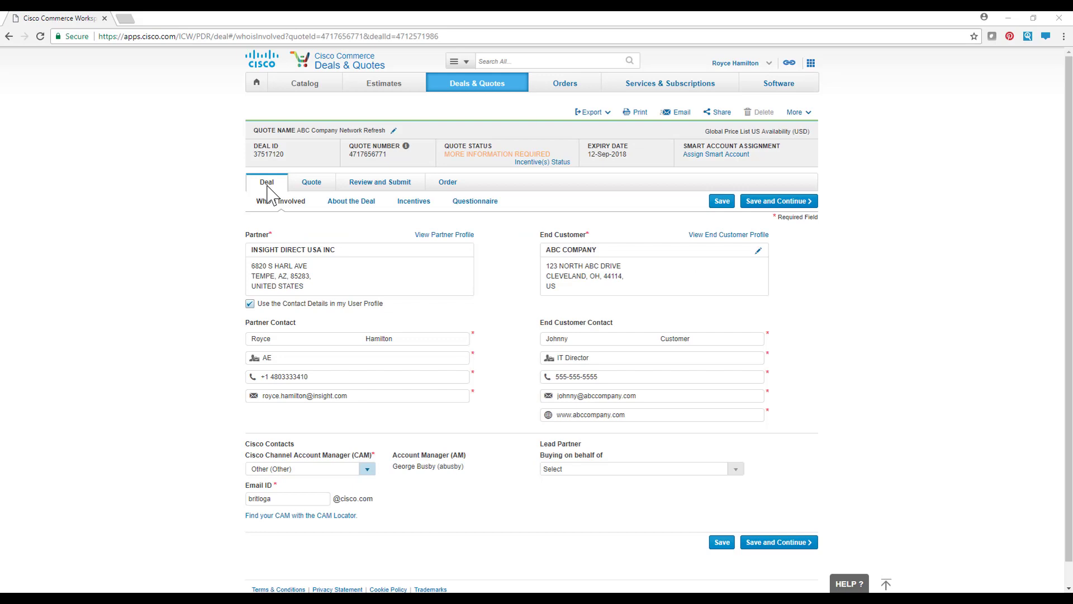
{"action": "left_click", "coordinate": [416, 208]}
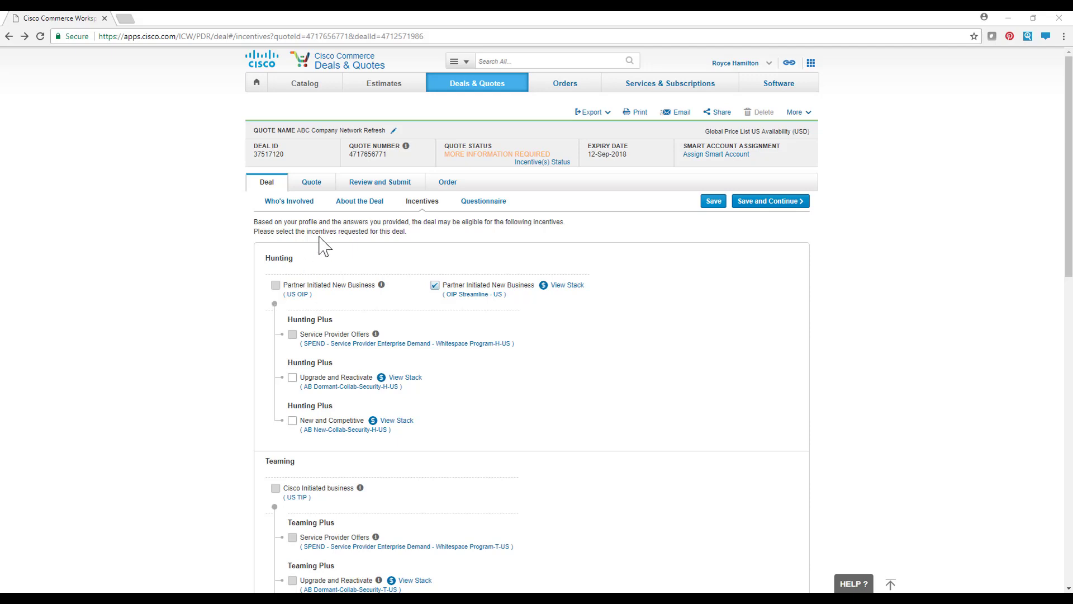
{"action": "left_click", "coordinate": [343, 203]}
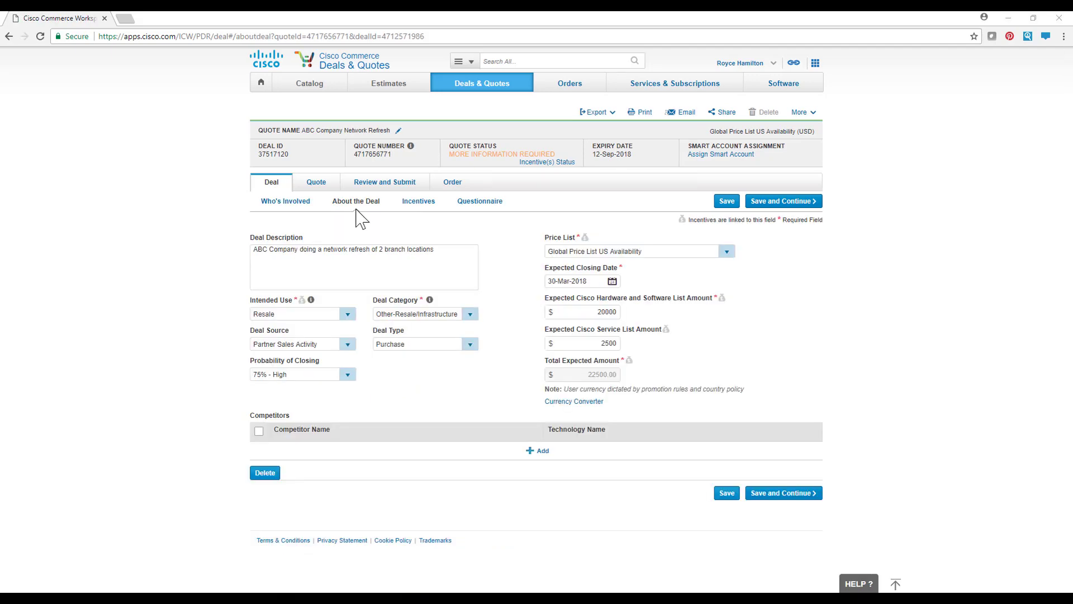
{"action": "left_click", "coordinate": [597, 312]}
{"action": "double_click", "coordinate": [607, 312]}
{"action": "type", "text": "58000"}
{"action": "key", "text": "Tab"}
{"action": "type", "text": "100"}
{"action": "left_click", "coordinate": [780, 493]}
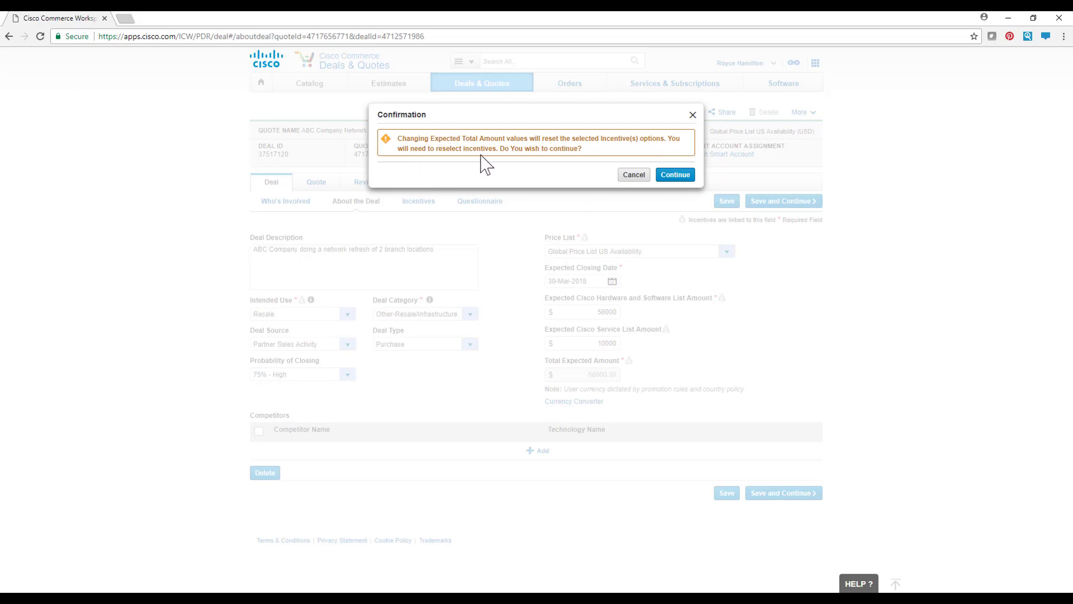
{"action": "left_click", "coordinate": [674, 177]}
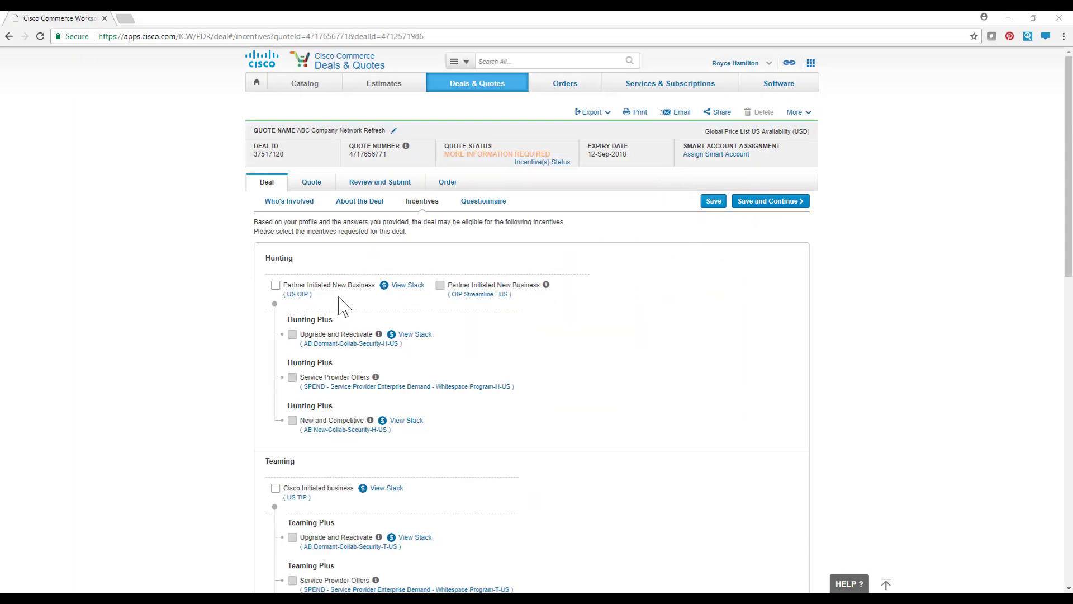
Select the Partner Initiated New Business (US OIP) hunting incentive for the deal and complete and save its questionnaire
{"action": "left_click", "coordinate": [276, 286]}
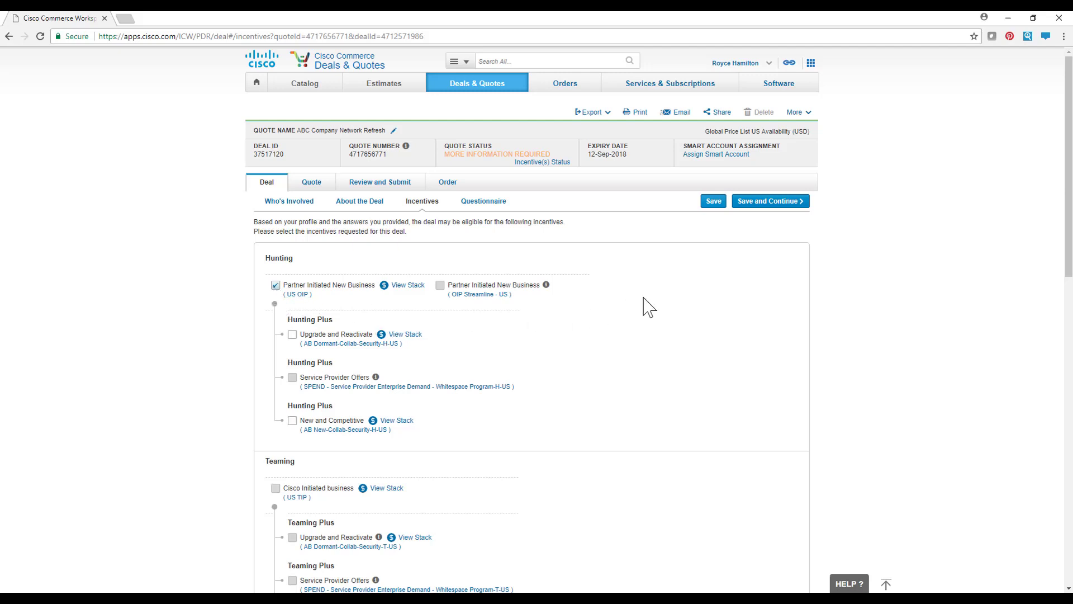
{"action": "left_click", "coordinate": [767, 204]}
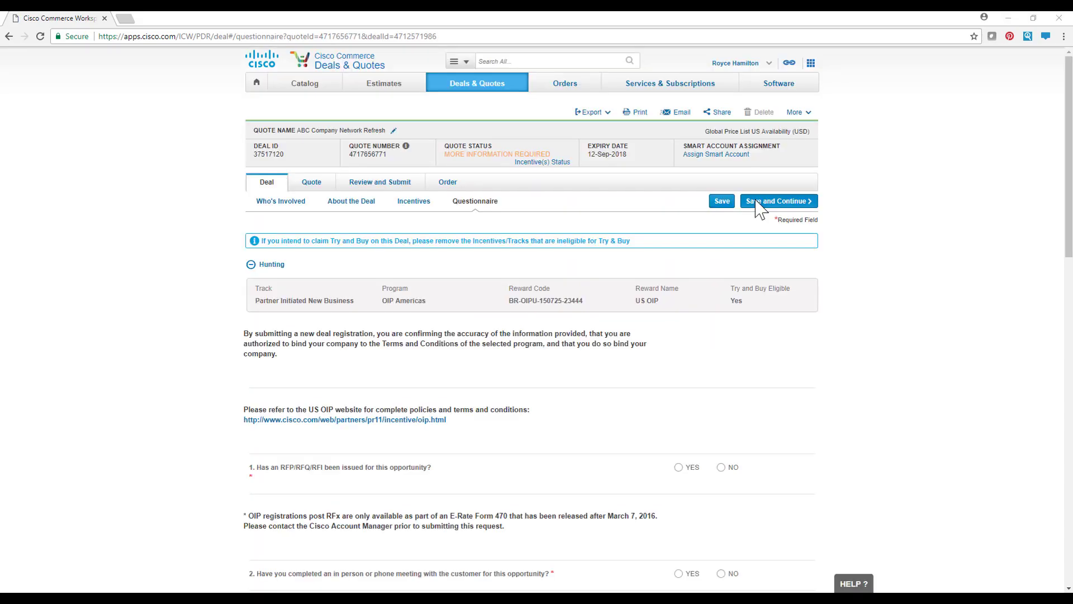
{"action": "scroll", "coordinate": [756, 202], "scroll_direction": "down", "scroll_amount": 13}
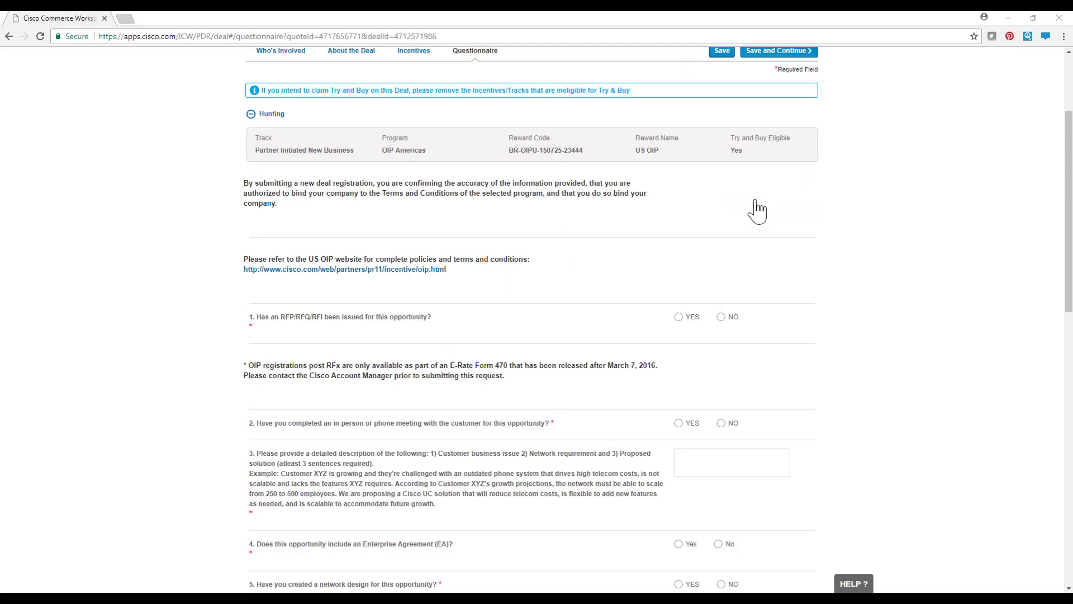
{"action": "scroll", "coordinate": [758, 207], "scroll_direction": "down", "scroll_amount": 3}
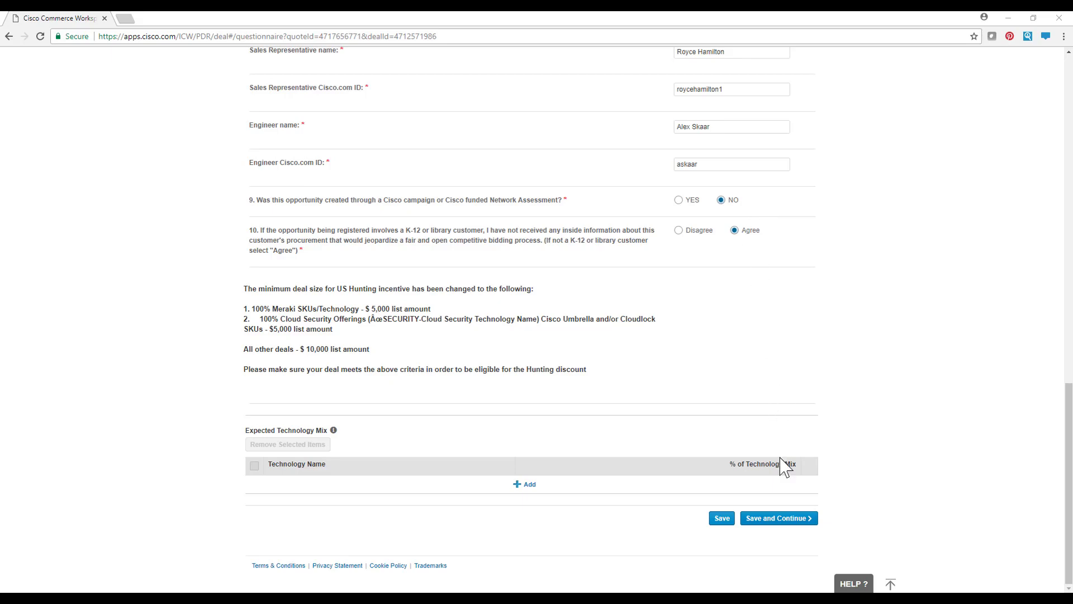
{"action": "left_click", "coordinate": [775, 523]}
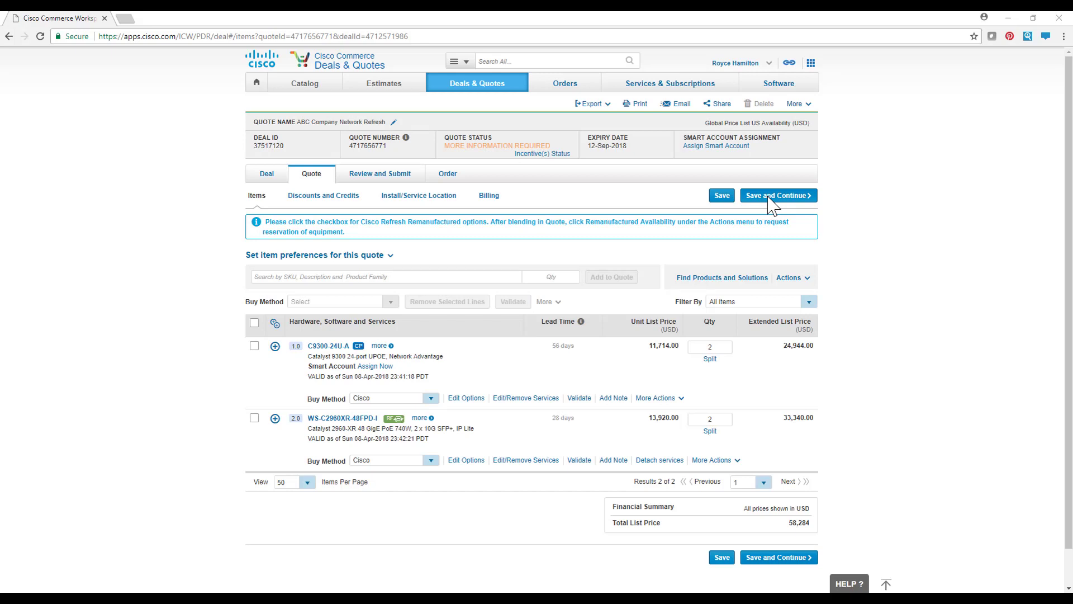
Save the quote's items and discounts, and submit the quote for approval
{"action": "left_click", "coordinate": [769, 197]}
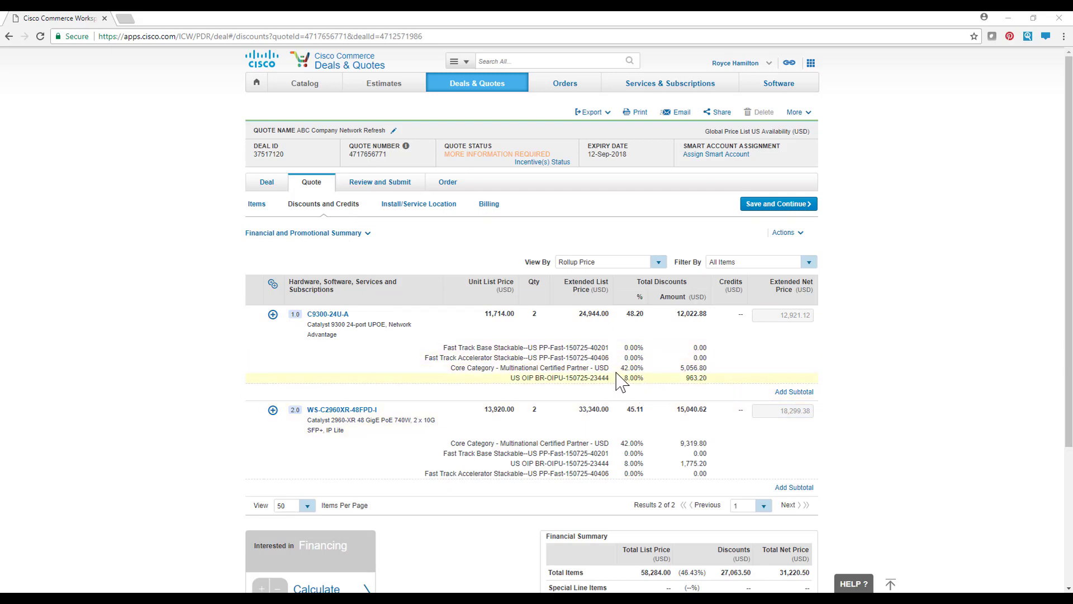
{"action": "left_click", "coordinate": [761, 205]}
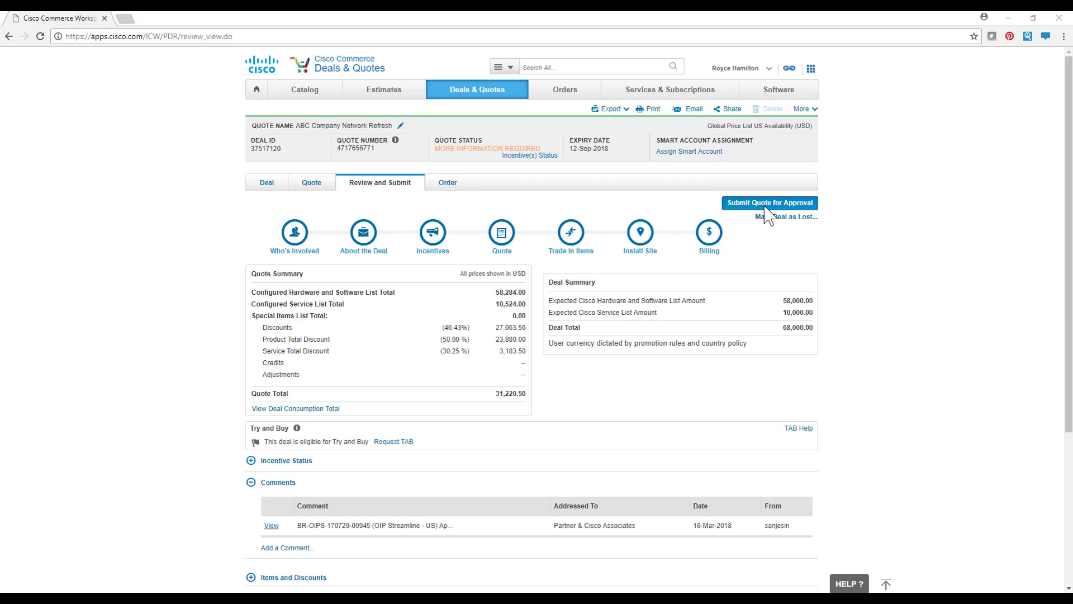
{"action": "left_click", "coordinate": [764, 207]}
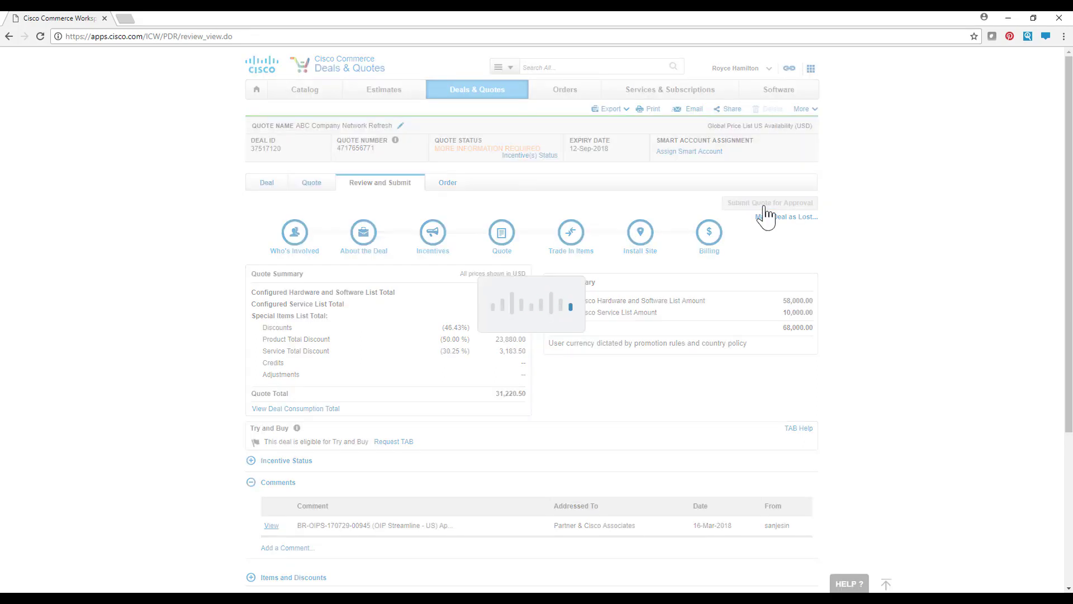